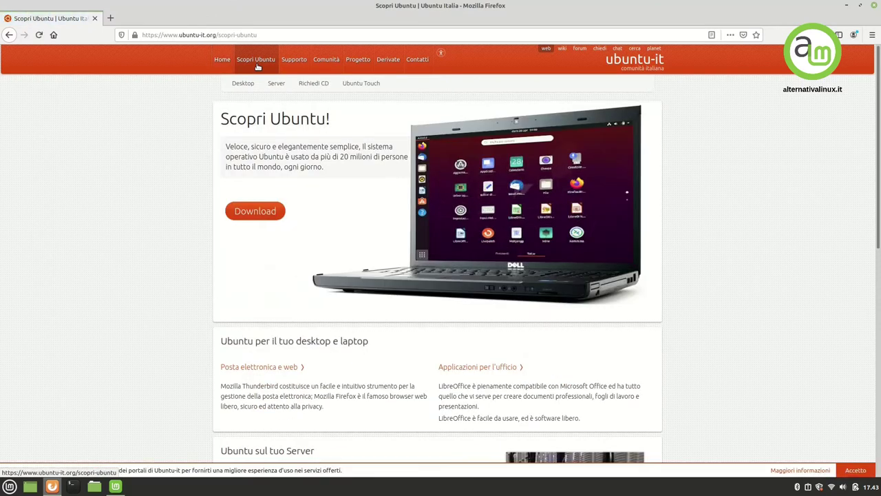
Step: Look through the Scopri Ubuntu page on the Ubuntu-it site
{"action": "scroll", "coordinate": [322, 150], "scroll_direction": "down", "scroll_amount": 5}
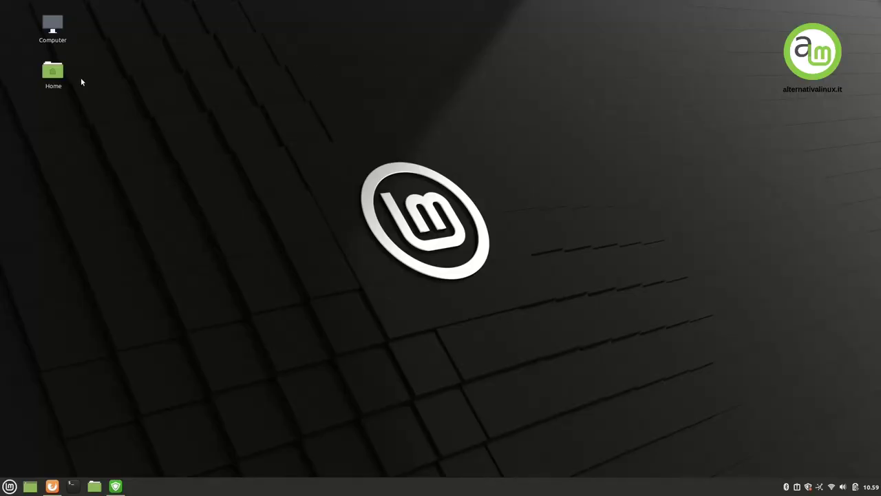
Step: Open the Home folder and launch the application found by searching for "wri"
{"action": "double_click", "coordinate": [54, 76]}
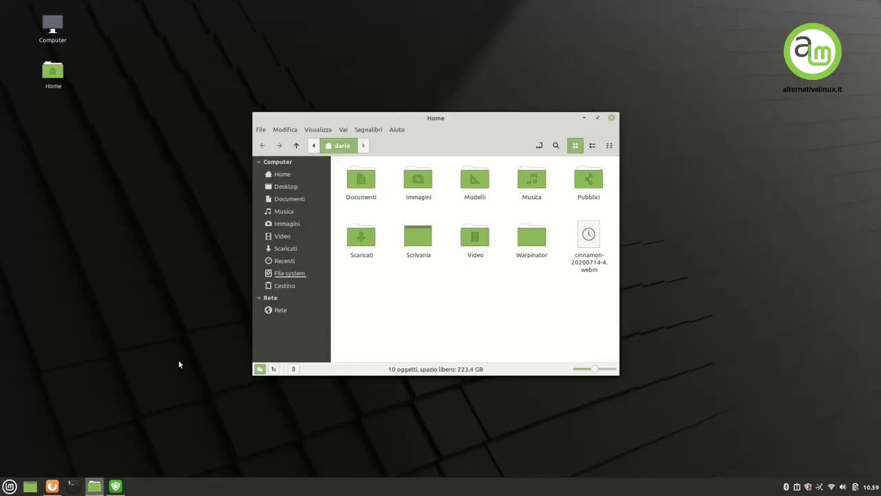
{"action": "key", "text": "super"}
{"action": "type", "text": "wri"}
{"action": "key", "text": "Return"}
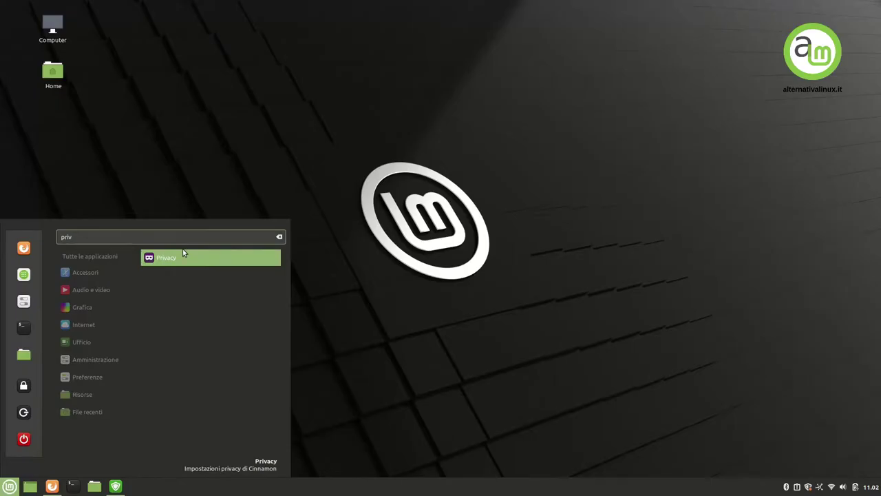
Step: Open the Privacy settings and view the Audio e video category in Gestore Applicazioni
{"action": "left_click", "coordinate": [182, 255]}
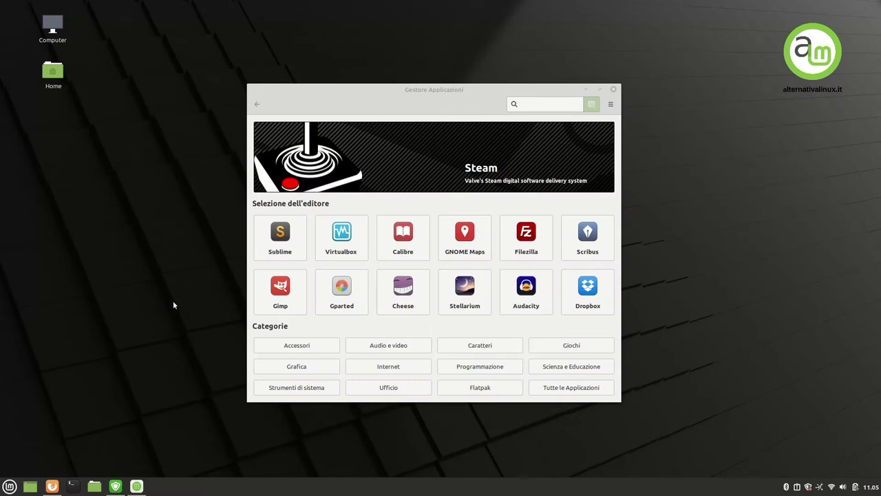
{"action": "left_click", "coordinate": [401, 348]}
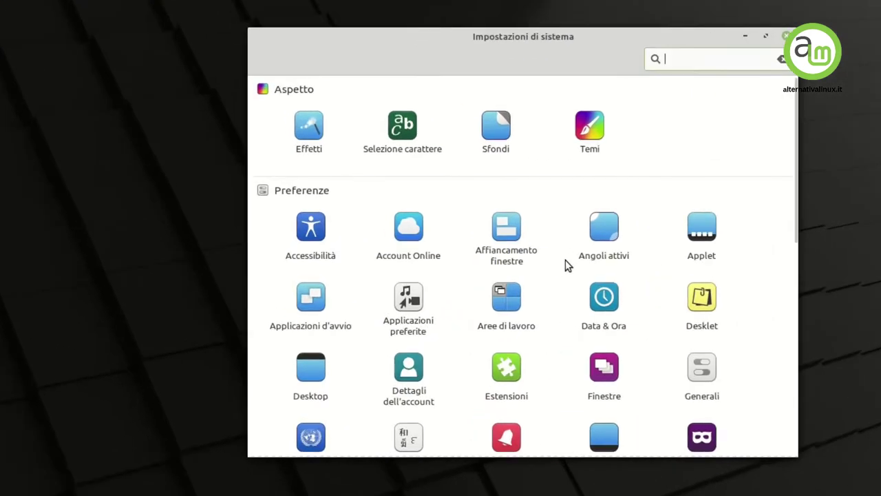
Step: Look through the setting modules listed in Impostazioni di sistema, from Aspetto to Preferenze and beyond
{"action": "scroll", "coordinate": [468, 265], "scroll_direction": "down", "scroll_amount": 1}
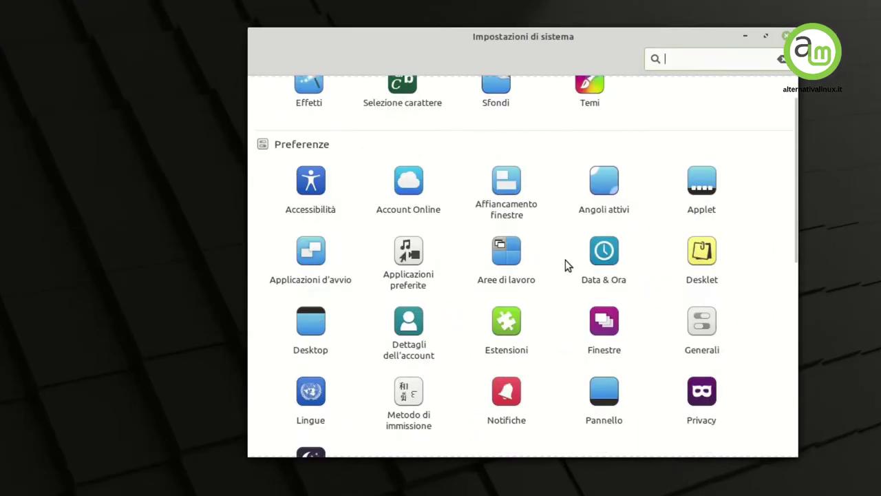
{"action": "scroll", "coordinate": [565, 260], "scroll_direction": "down", "scroll_amount": 1}
{"action": "scroll", "coordinate": [565, 259], "scroll_direction": "down", "scroll_amount": 1}
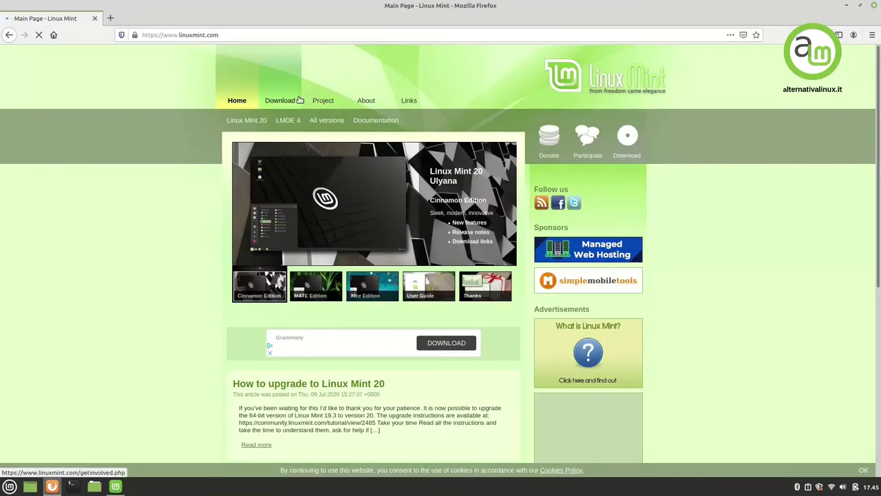
Step: Get the torrent of the Linux Mint 20 "Ulyana" Cinnamon 64-bit edition from the Linux Mint download page
{"action": "left_click", "coordinate": [281, 102]}
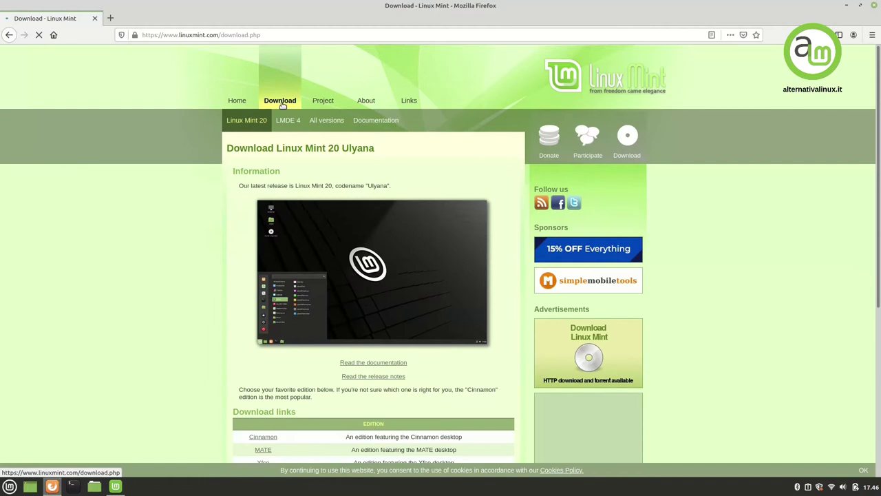
{"action": "left_click", "coordinate": [260, 441]}
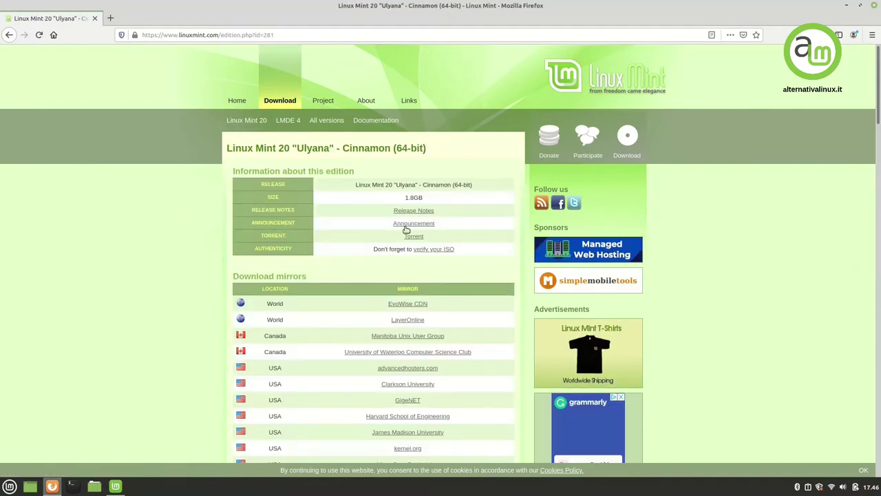
{"action": "left_click", "coordinate": [411, 236]}
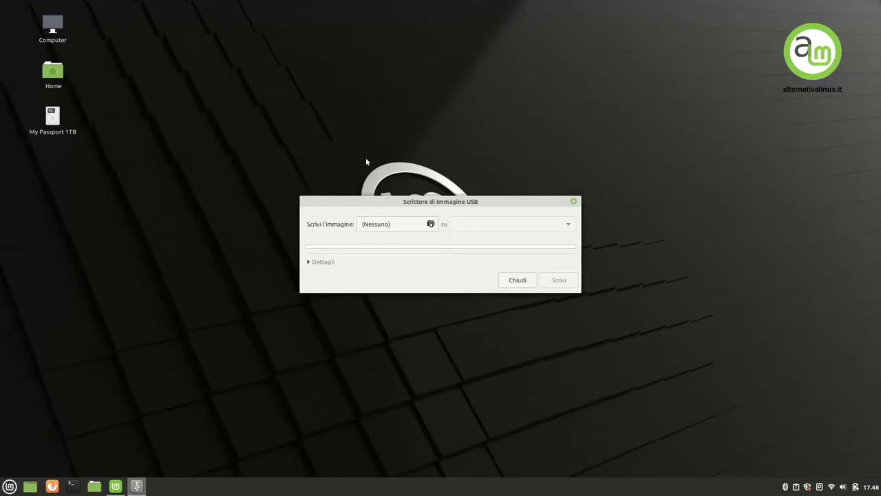
Step: Load linuxmint-20-cinnamon-64bit.iso from the Sistemi Operativi folder as the image for the USB image writer
{"action": "left_click", "coordinate": [395, 225]}
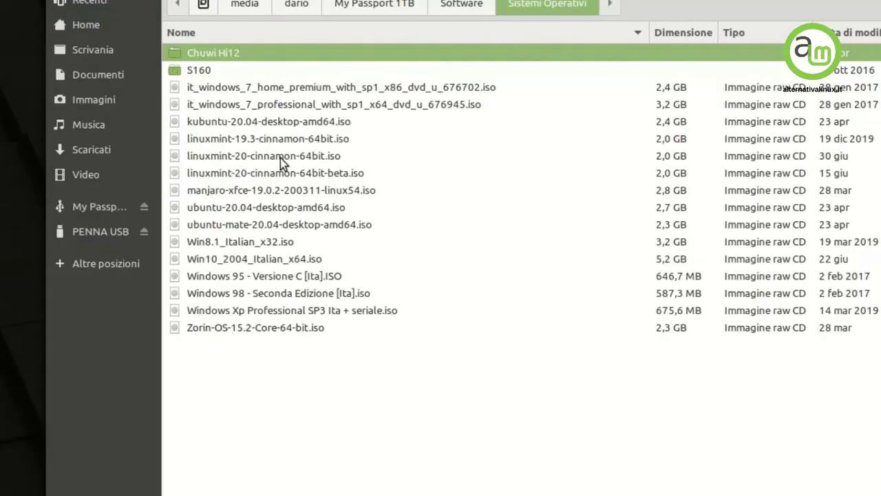
{"action": "double_click", "coordinate": [280, 157]}
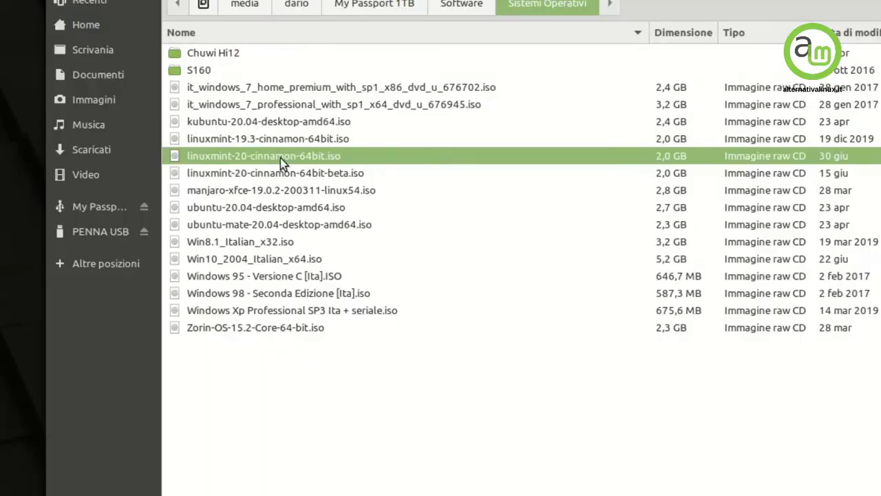
{"action": "left_click", "coordinate": [735, 332]}
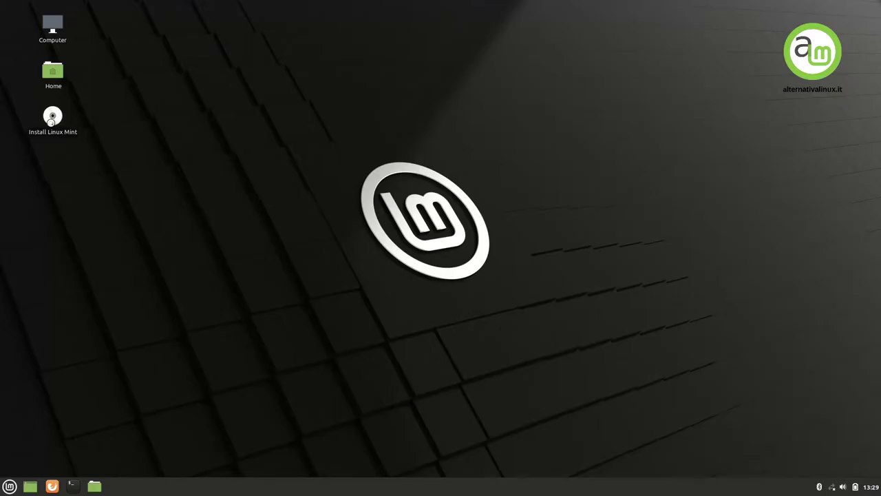
Step: Start the Linux Mint installer, choose Italiano as the language and continue past the welcome page
{"action": "double_click", "coordinate": [51, 122]}
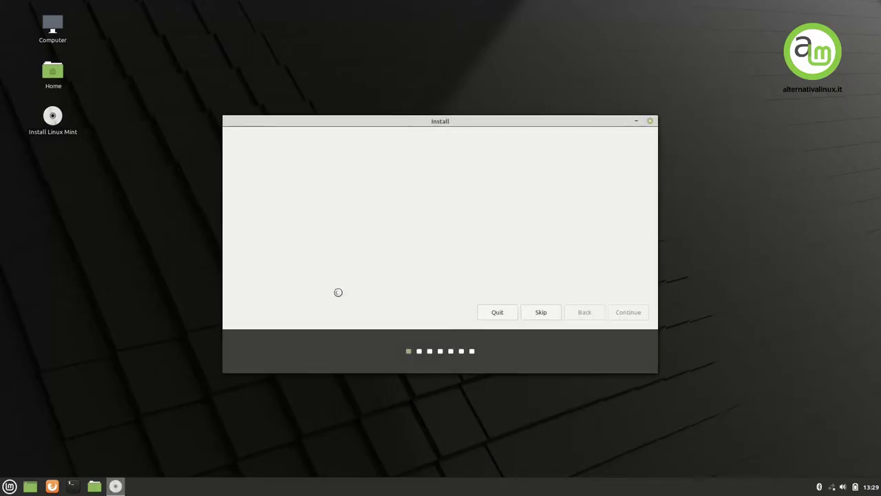
{"action": "left_click", "coordinate": [247, 265]}
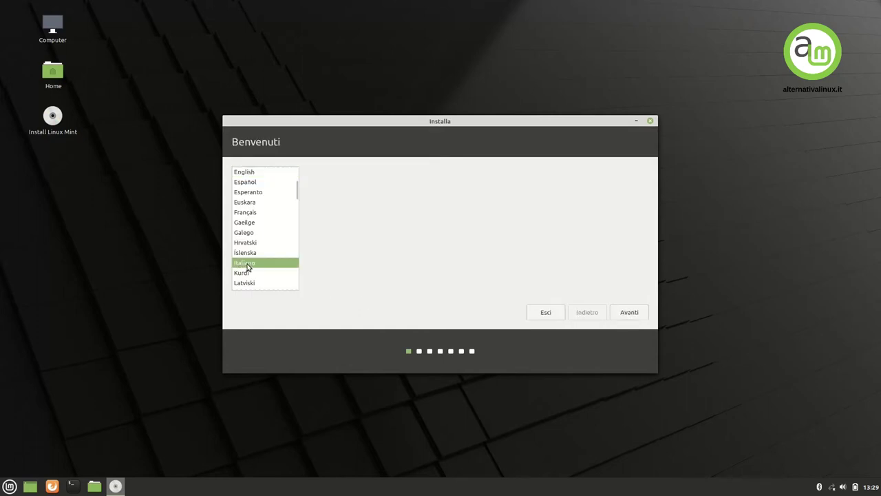
{"action": "left_click", "coordinate": [626, 313]}
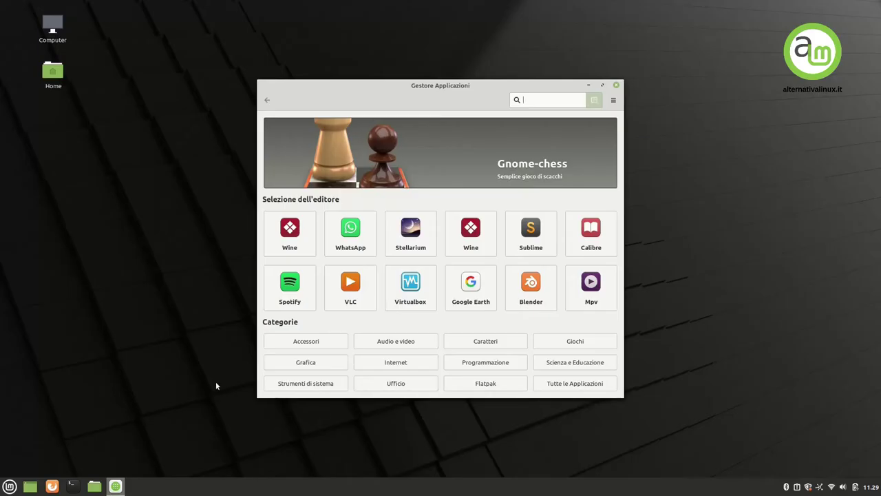
Step: Browse the Grafica category in Gestore Applicazioni through its 3D, Disegno and Fotografia subcategories
{"action": "left_click", "coordinate": [305, 363]}
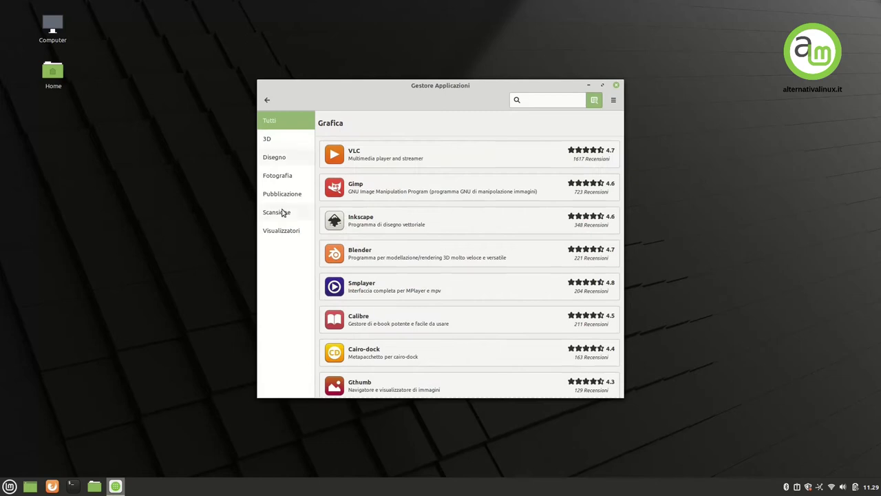
{"action": "left_click", "coordinate": [271, 138]}
{"action": "left_click", "coordinate": [273, 157]}
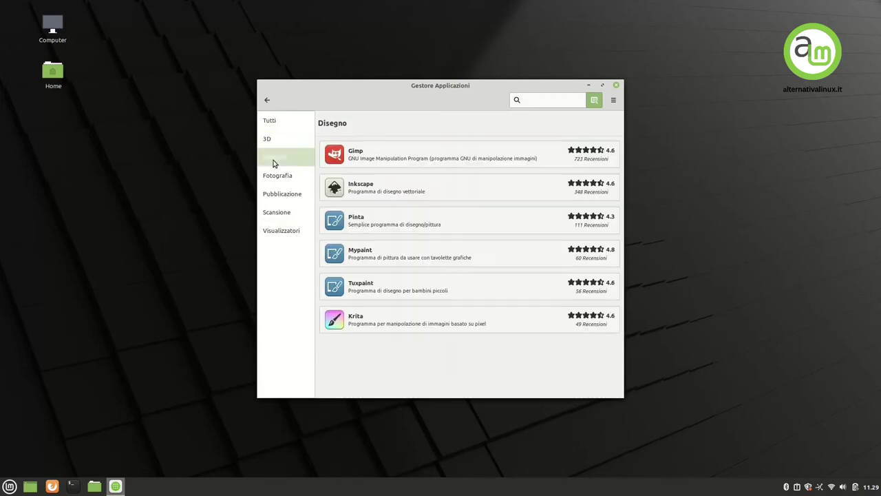
{"action": "left_click", "coordinate": [280, 179]}
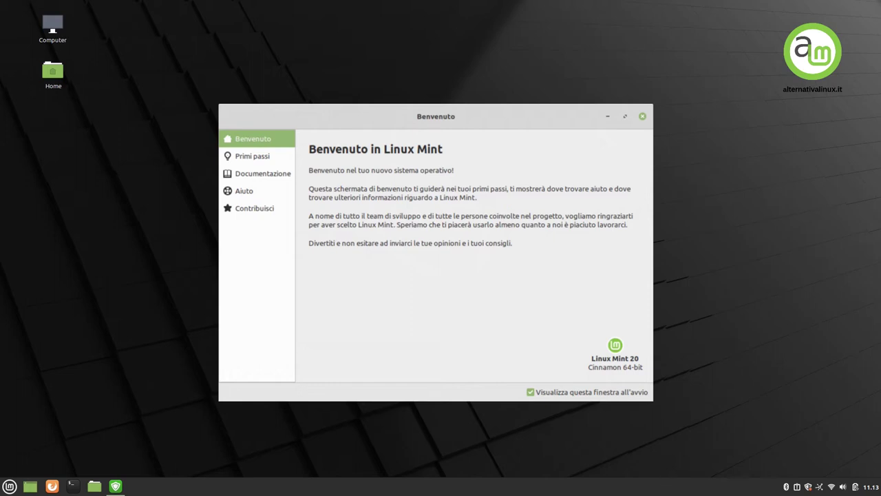
Step: View the Primi passi and Documentazione pages of the Linux Mint welcome window
{"action": "left_click", "coordinate": [252, 156]}
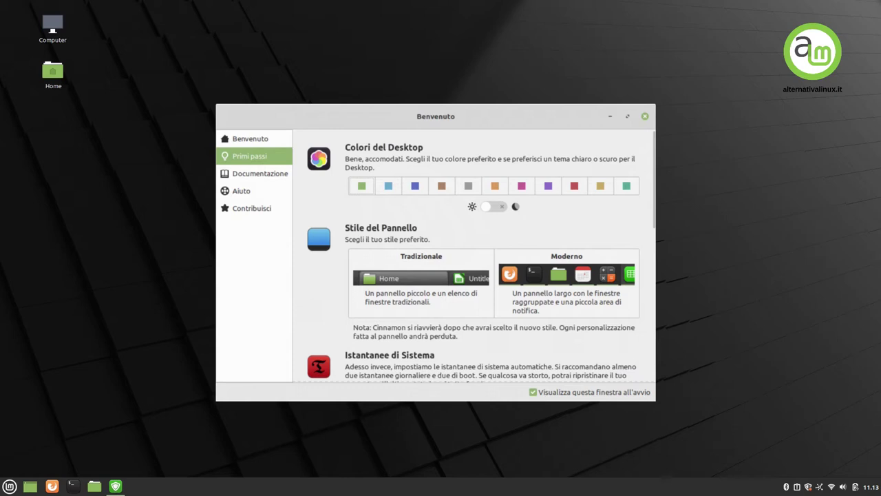
{"action": "key", "text": "alt+F4"}
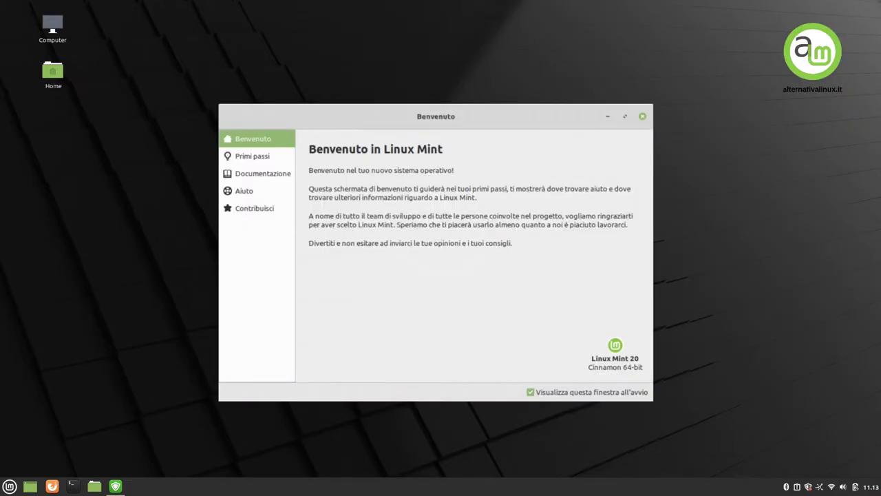
{"action": "left_click", "coordinate": [263, 173]}
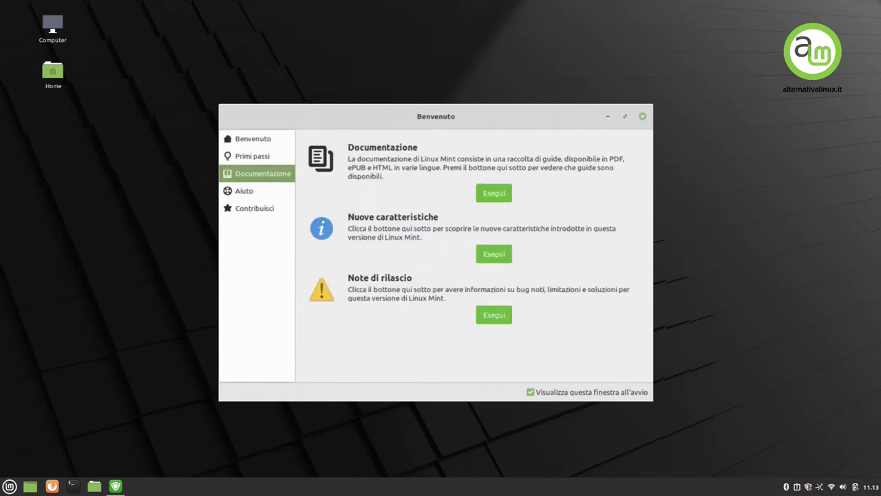
Step: In Primi passi, apply the light blue and the brown desktop colour and switch the light/dark theme setting
{"action": "left_click", "coordinate": [252, 156]}
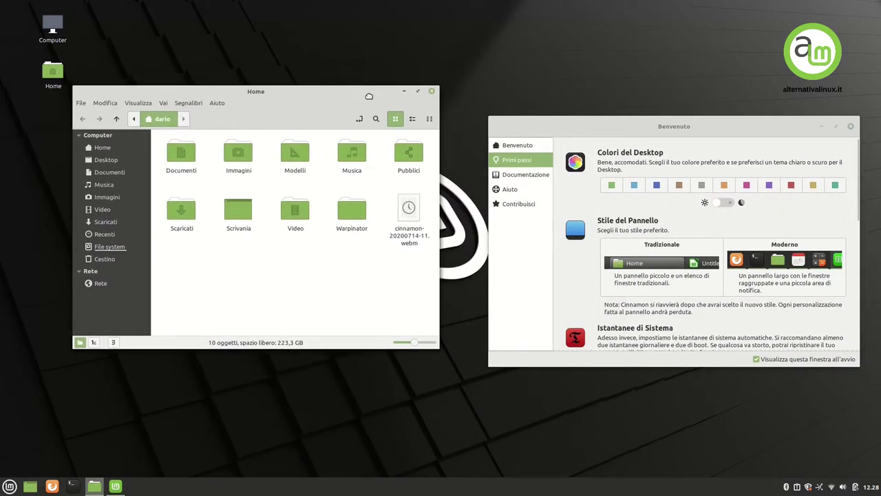
{"action": "left_click", "coordinate": [635, 186]}
{"action": "left_click", "coordinate": [679, 184]}
{"action": "left_click", "coordinate": [719, 203]}
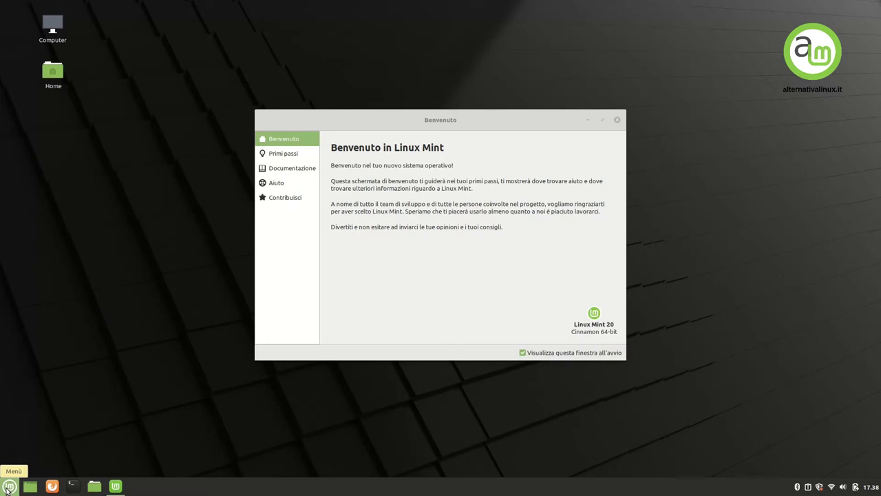
Step: Search the application menu for "cal" and launch the matching application
{"action": "left_click", "coordinate": [8, 487]}
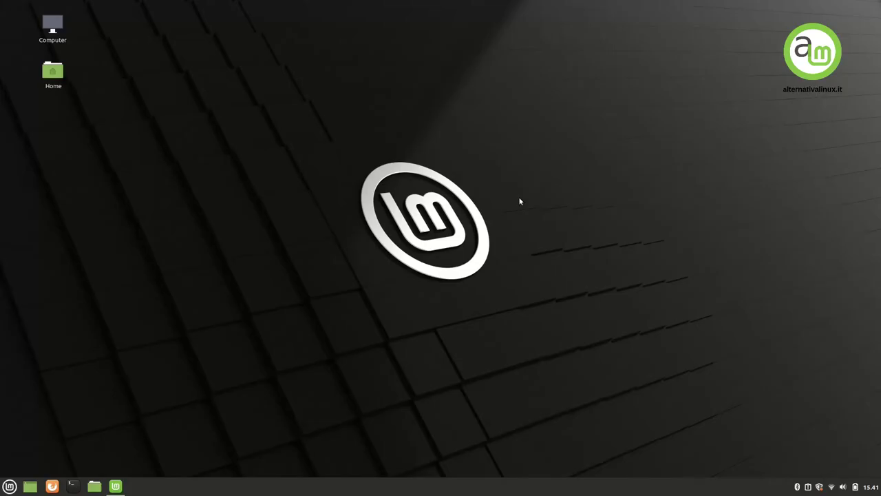
{"action": "key", "text": "super"}
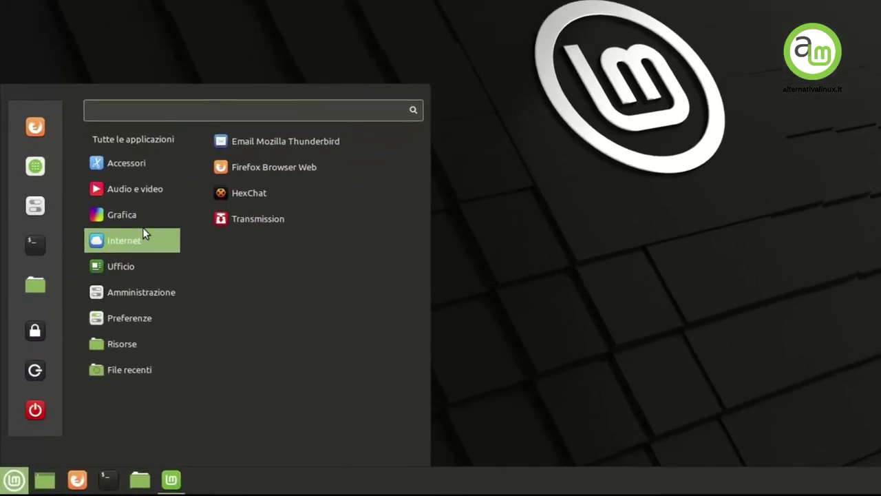
{"action": "type", "text": "call"}
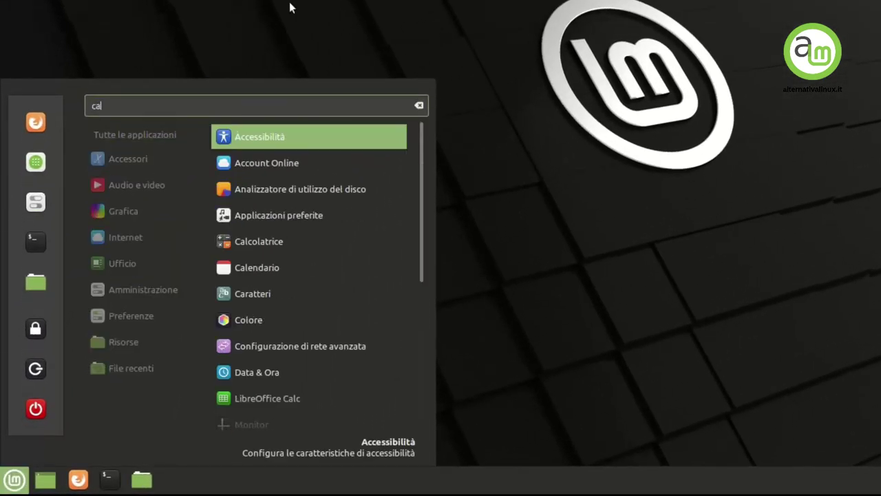
{"action": "key", "text": "Return"}
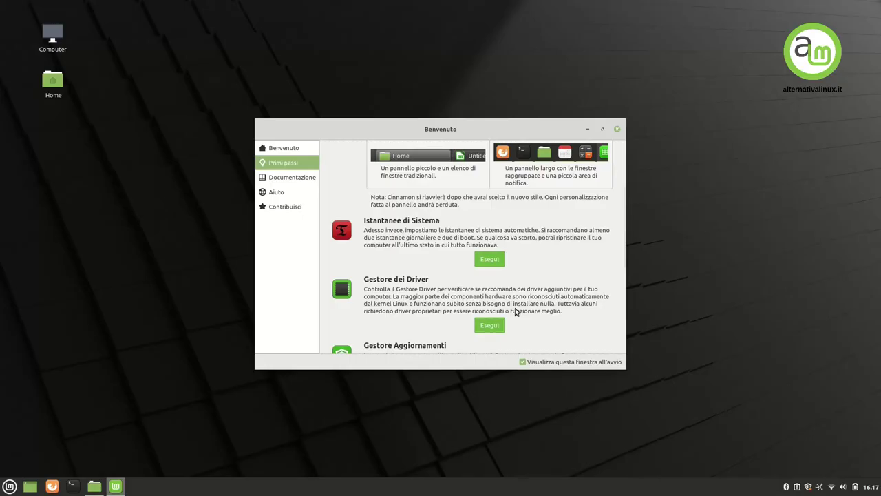
Step: Open Gestore dei Driver, authenticate with the account password and select the recommended nvidia-driver-440
{"action": "left_click", "coordinate": [475, 324]}
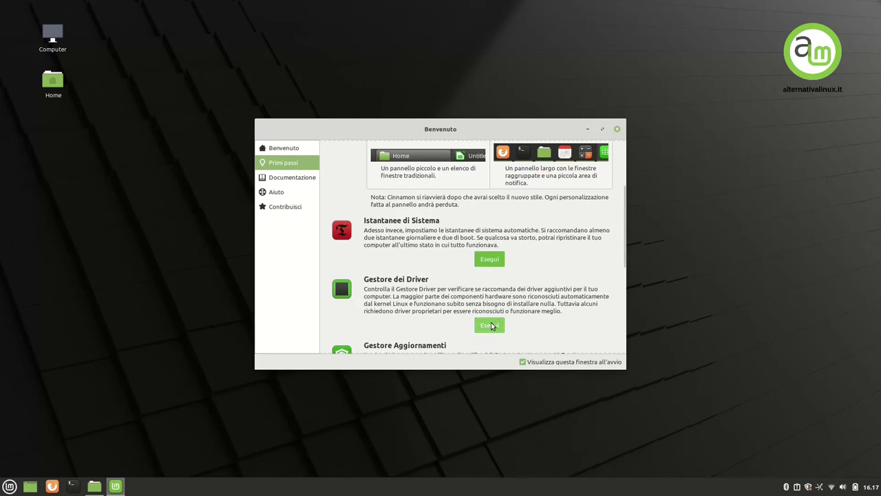
{"action": "type", "text": "********"}
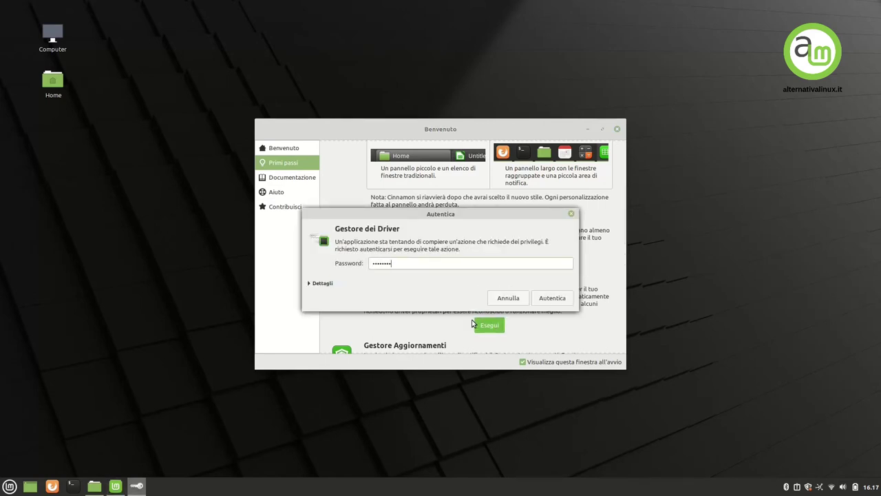
{"action": "key", "text": "Return"}
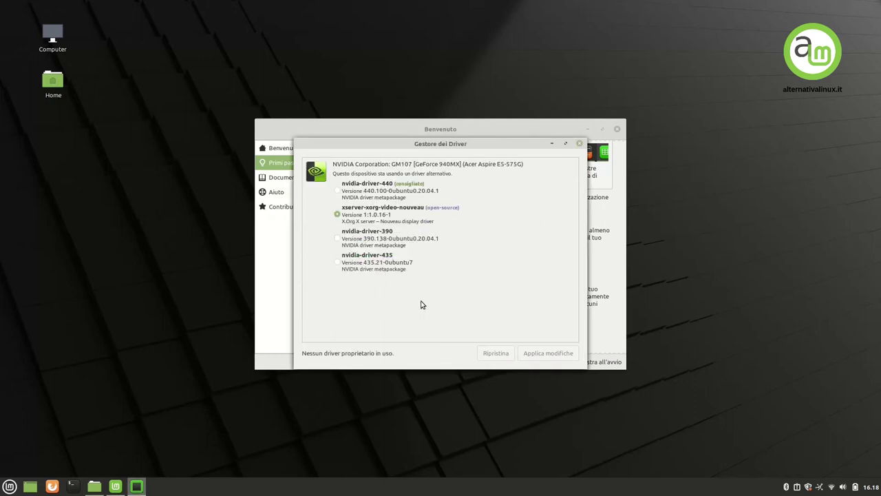
{"action": "left_click", "coordinate": [336, 190]}
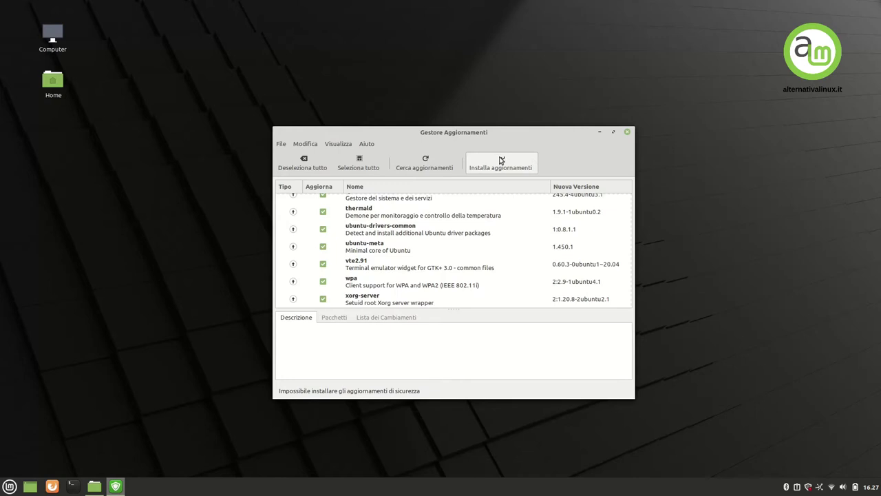
Step: Install the selected updates in Gestore Aggiornamenti
{"action": "left_click", "coordinate": [502, 159]}
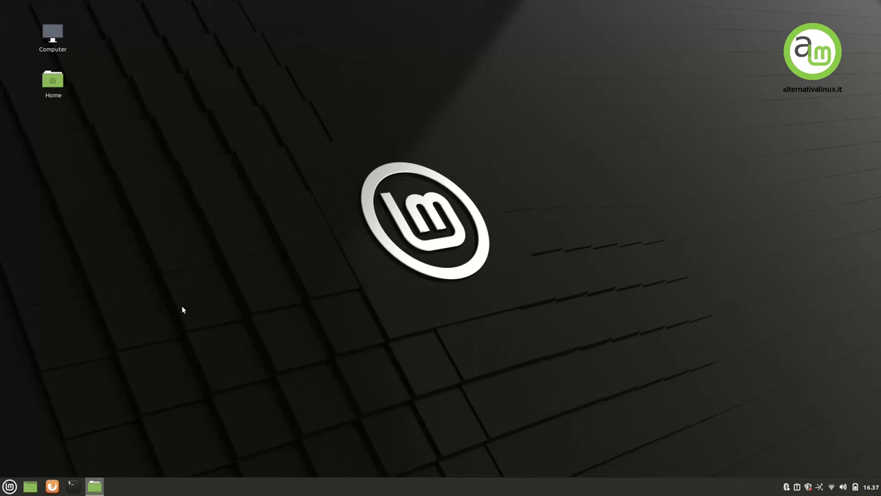
Step: Open the Display settings from the application menu and choose the recommended 60,05 Hz refresh rate
{"action": "key", "text": "super"}
{"action": "type", "text": "monitor"}
{"action": "key", "text": "Return"}
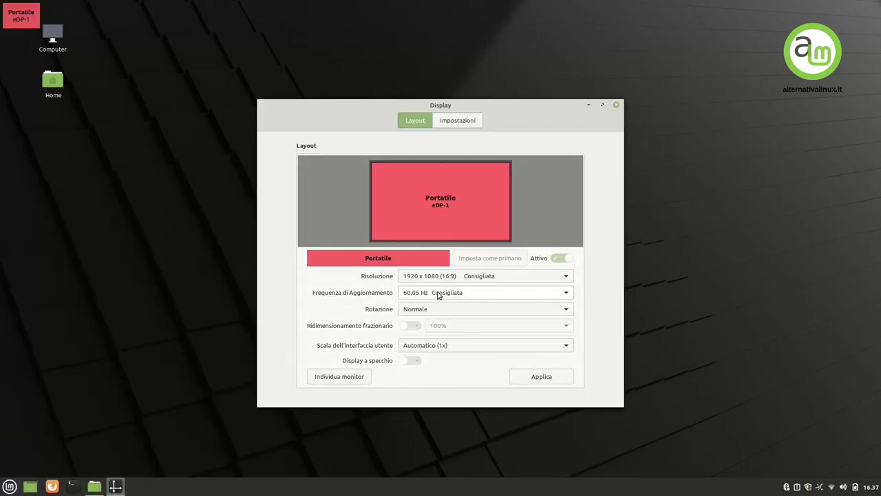
{"action": "left_click", "coordinate": [437, 294]}
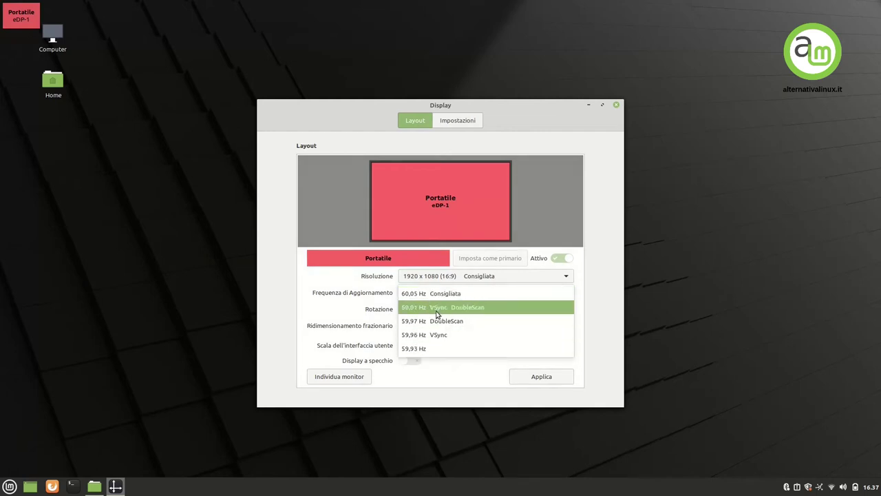
{"action": "left_click", "coordinate": [435, 296]}
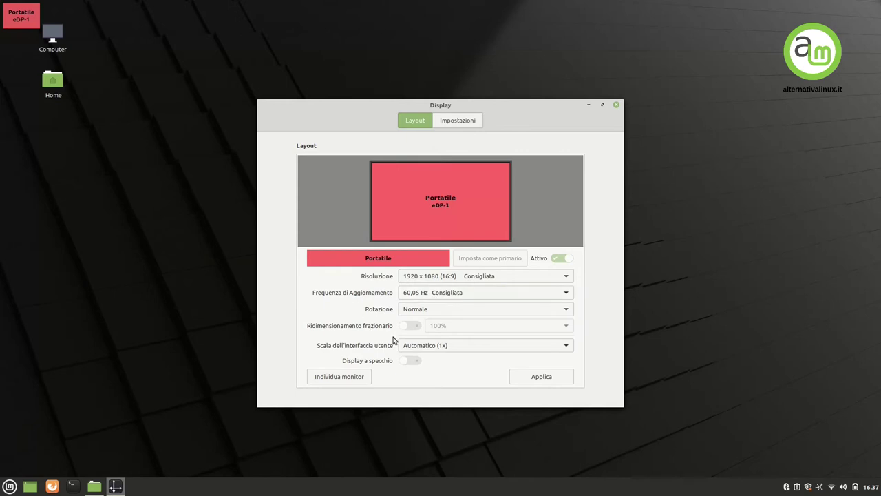
Step: Set the user interface scale to Doppio (Hi-DPI) and apply the display settings
{"action": "left_click", "coordinate": [428, 346]}
{"action": "left_click", "coordinate": [423, 371]}
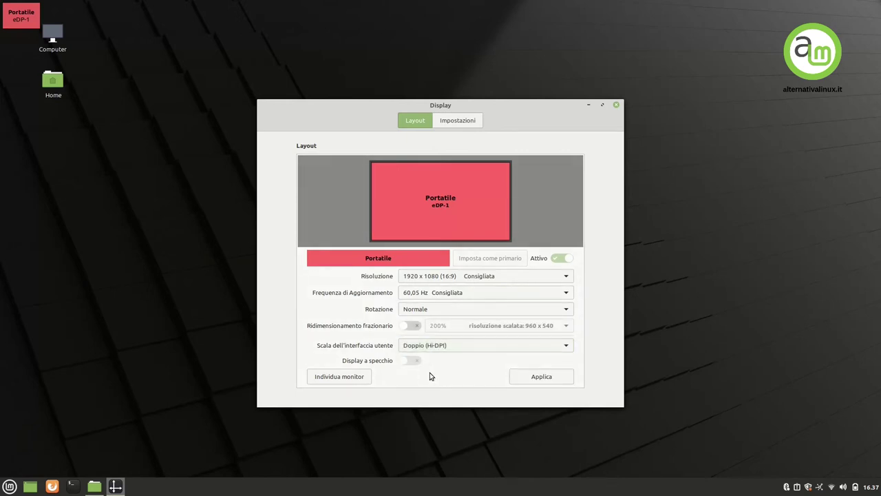
{"action": "left_click", "coordinate": [568, 378]}
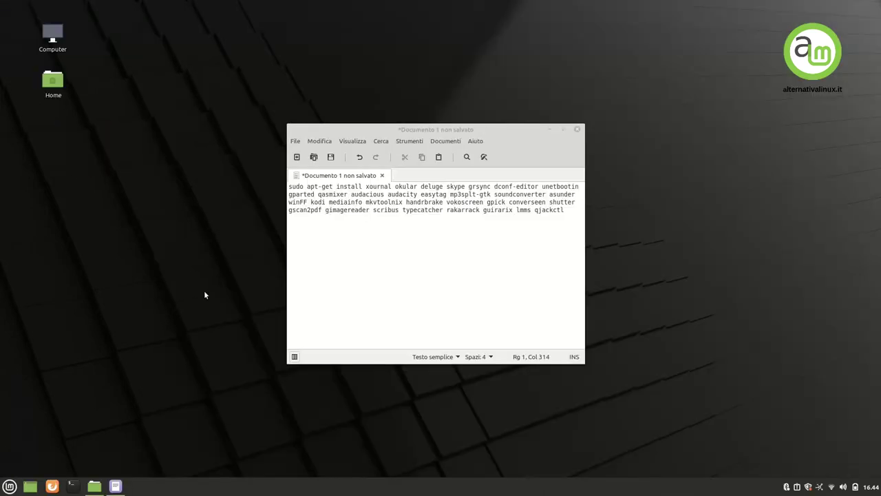
Step: Select the whole sudo apt-get install command in the unsaved text document and copy it
{"action": "left_click", "coordinate": [366, 202]}
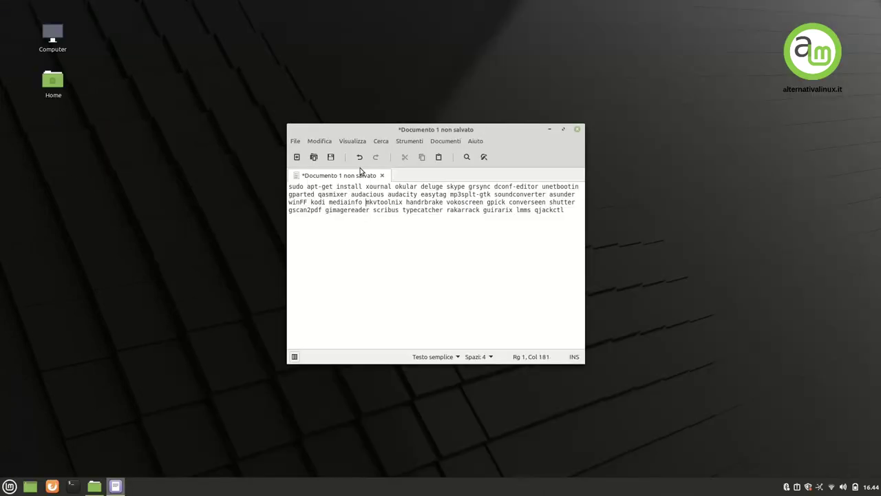
{"action": "left_click", "coordinate": [319, 140]}
{"action": "left_click", "coordinate": [336, 230]}
{"action": "key", "text": "ctrl+c"}
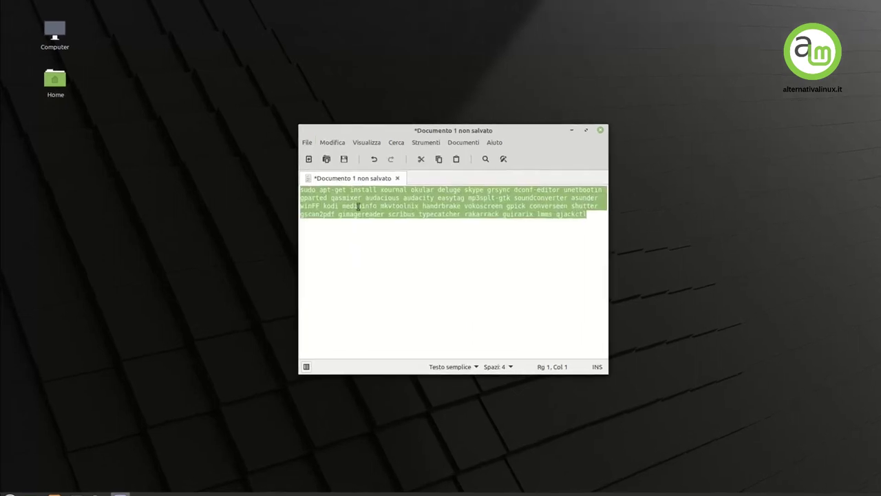
{"action": "right_click", "coordinate": [358, 206]}
{"action": "left_click", "coordinate": [381, 233]}
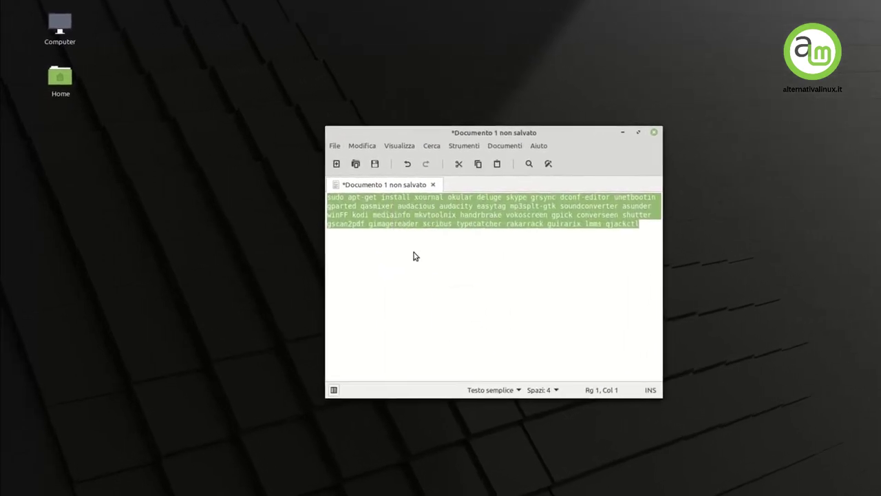
Step: Open a terminal, paste and run the copied apt-get install command, and authenticate with the account password
{"action": "key", "text": "ctrl+alt+t"}
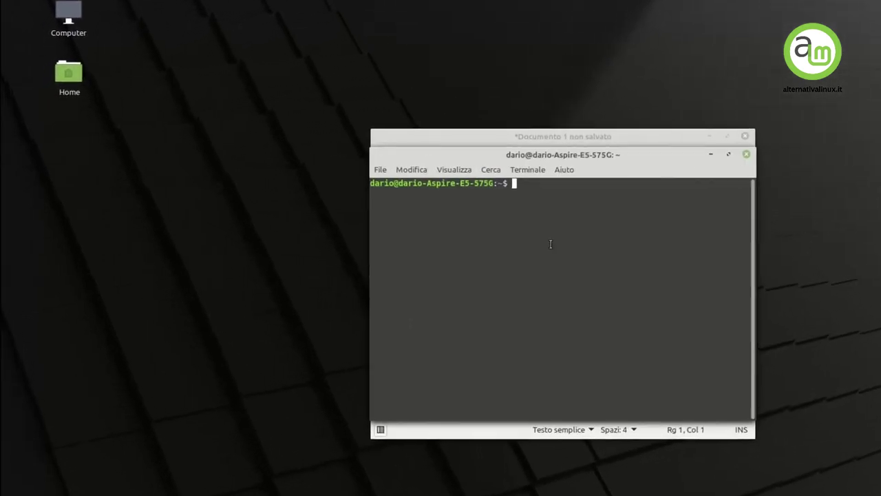
{"action": "right_click", "coordinate": [551, 243]}
{"action": "left_click", "coordinate": [589, 318]}
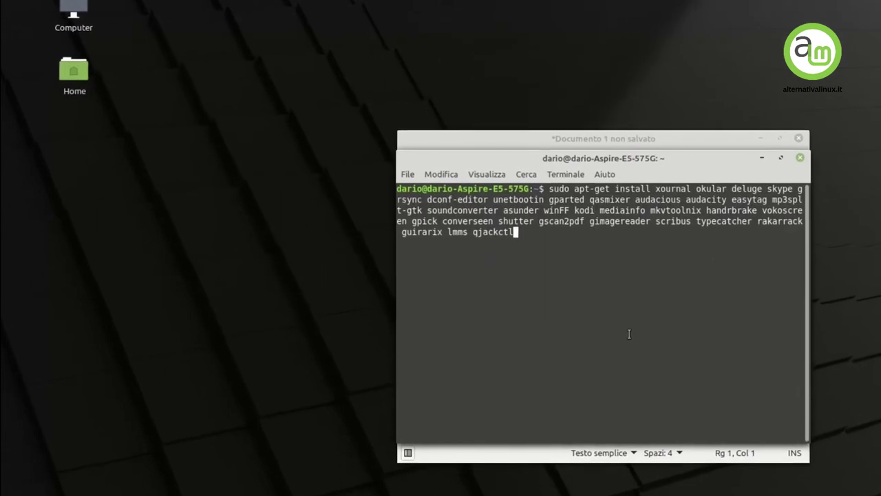
{"action": "key", "text": "Return"}
{"action": "type", "text": "********"}
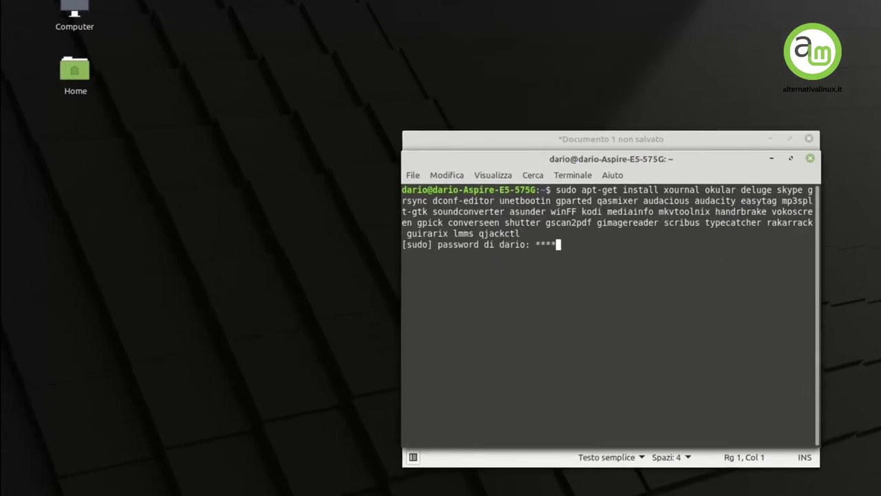
{"action": "key", "text": "Return"}
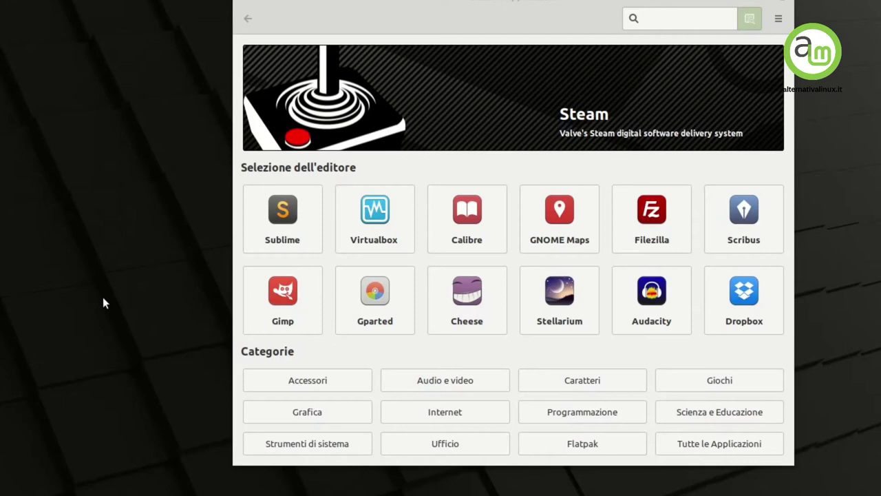
Step: Browse the Audio subcategory of Audio e video in the software manager and examine the Soundconverter page
{"action": "left_click", "coordinate": [463, 385]}
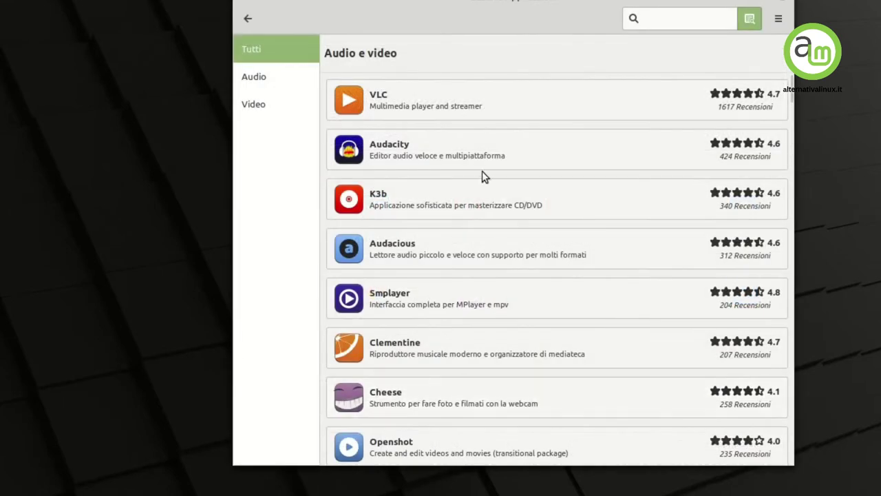
{"action": "left_click", "coordinate": [277, 74]}
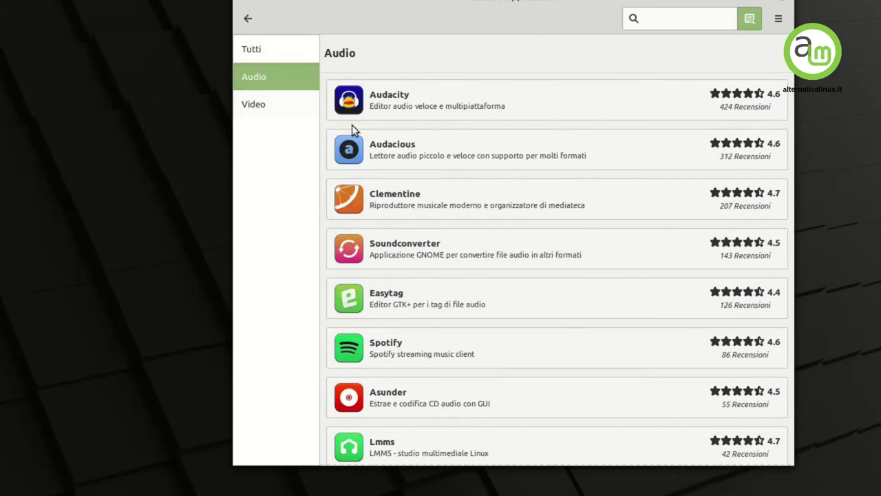
{"action": "scroll", "coordinate": [495, 110], "scroll_direction": "down", "scroll_amount": 1}
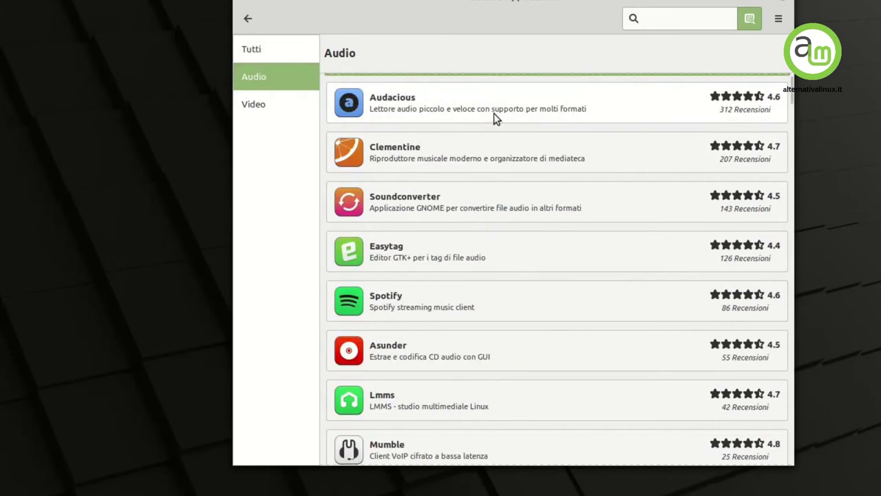
{"action": "left_click", "coordinate": [481, 210]}
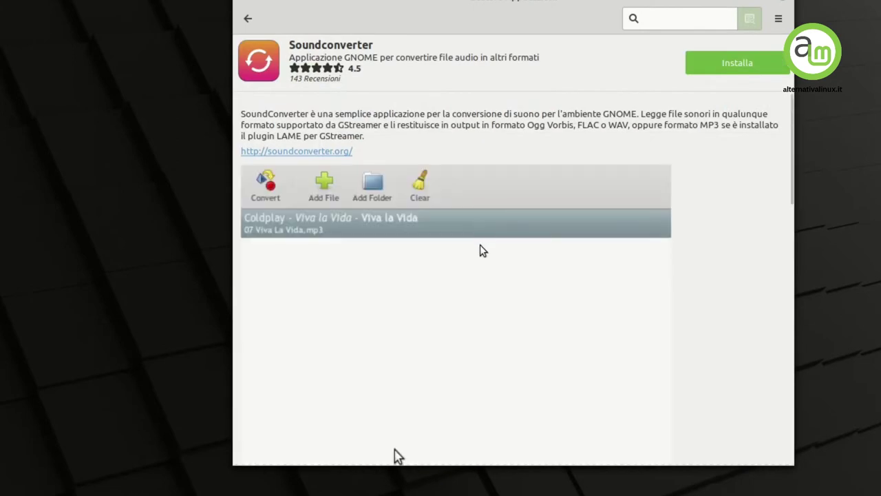
{"action": "scroll", "coordinate": [480, 249], "scroll_direction": "down", "scroll_amount": 5}
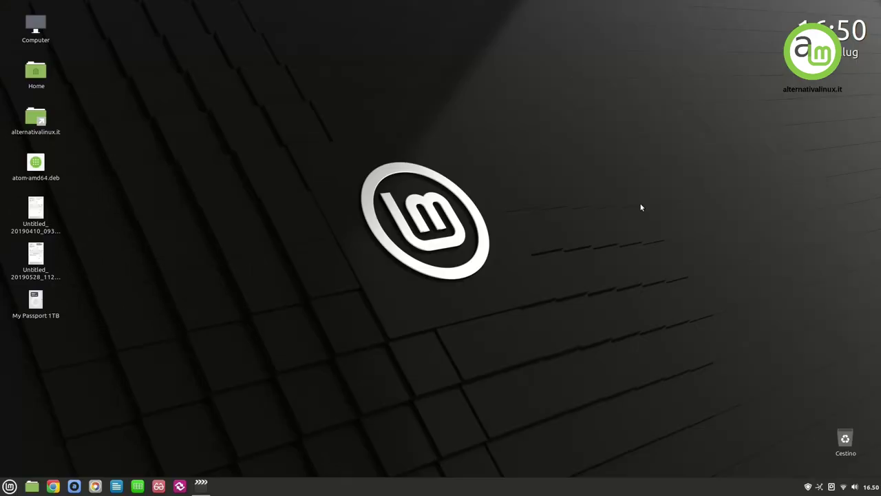
Step: Search the application menu for "gimp" and launch the matching application
{"action": "key", "text": "super"}
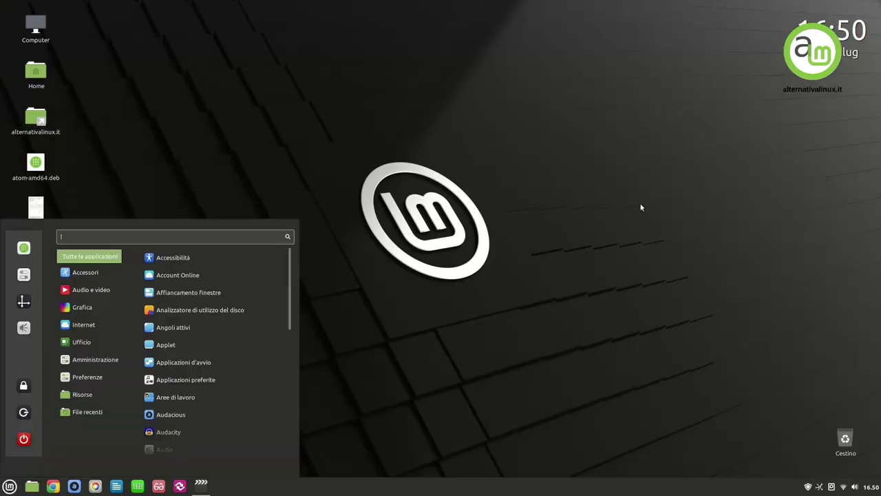
{"action": "type", "text": "gimp"}
{"action": "key", "text": "Return"}
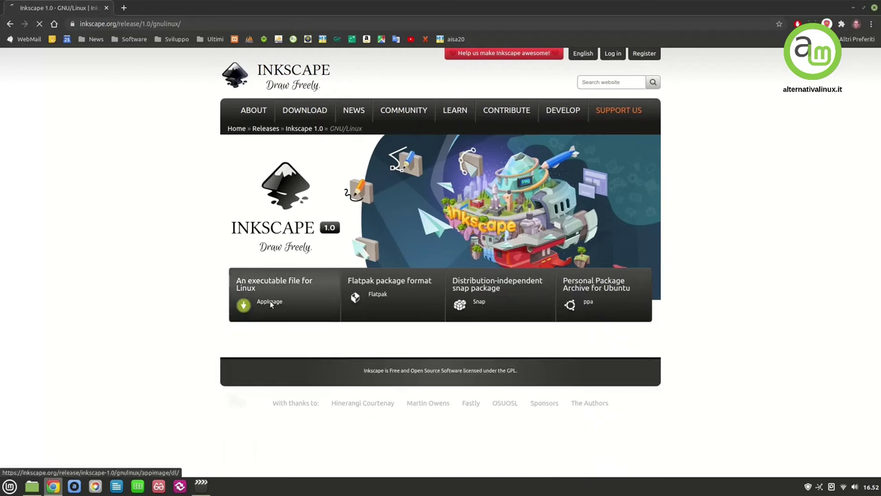
Step: Download the Inkscape 1.0 AppImage for Linux from the Inkscape website
{"action": "left_click", "coordinate": [270, 305]}
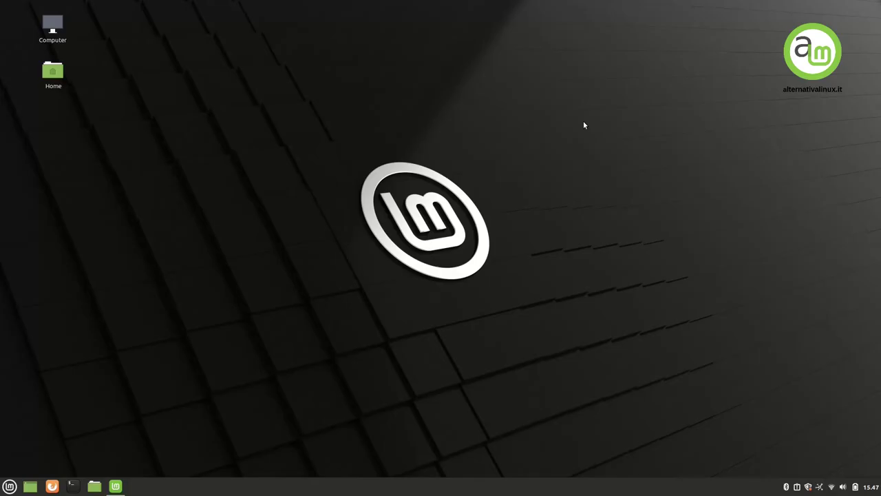
Step: Launch Warpinator, open the other computer on the network and accept its incoming file warpinsator01.png
{"action": "key", "text": "super"}
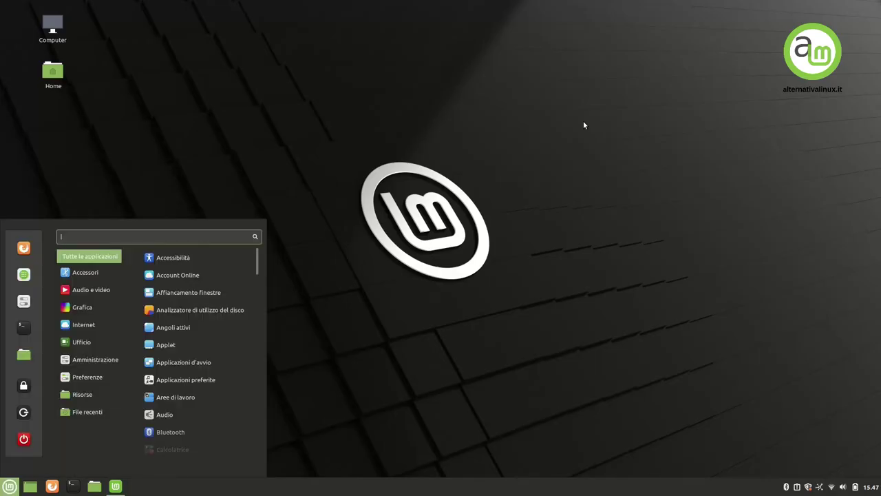
{"action": "type", "text": "warpi"}
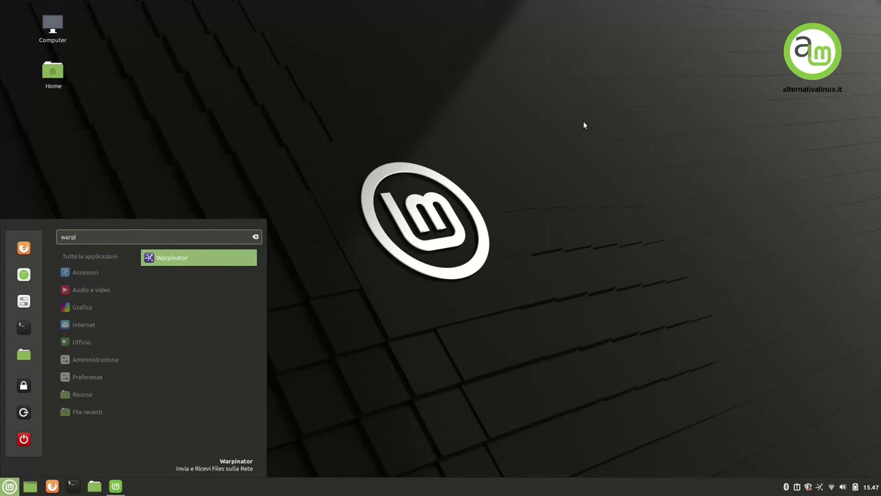
{"action": "key", "text": "Return"}
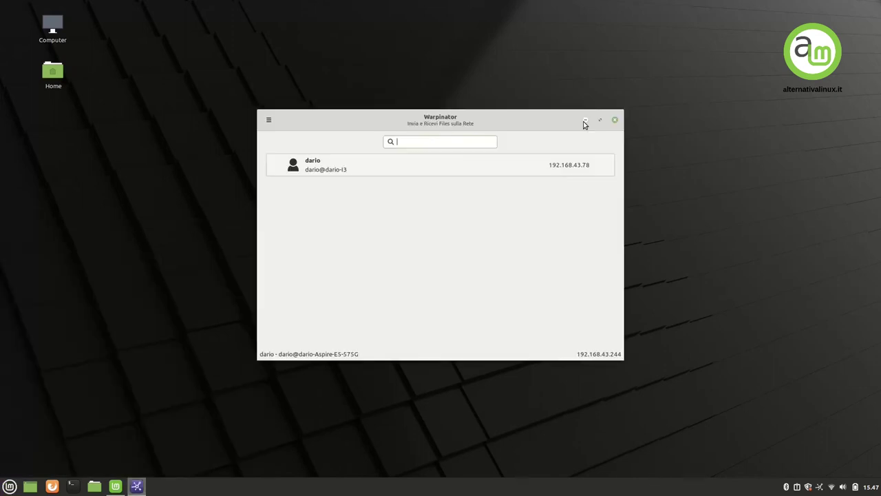
{"action": "left_click", "coordinate": [523, 169]}
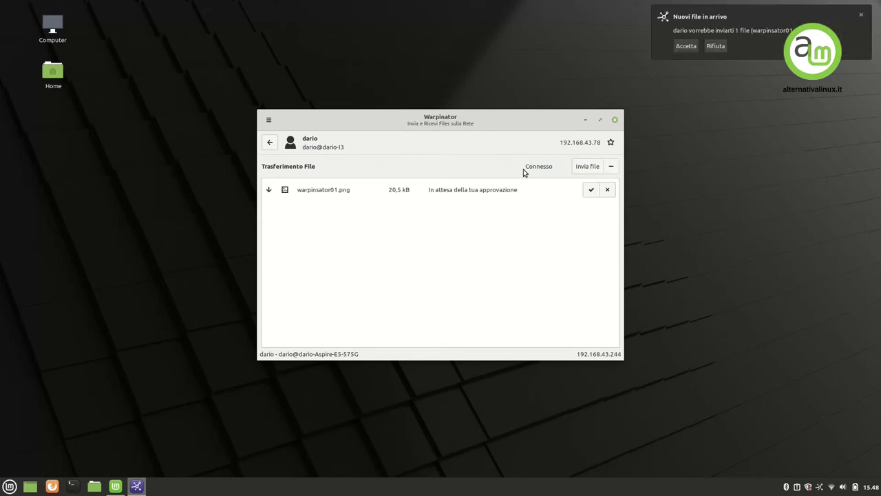
{"action": "left_click", "coordinate": [683, 46]}
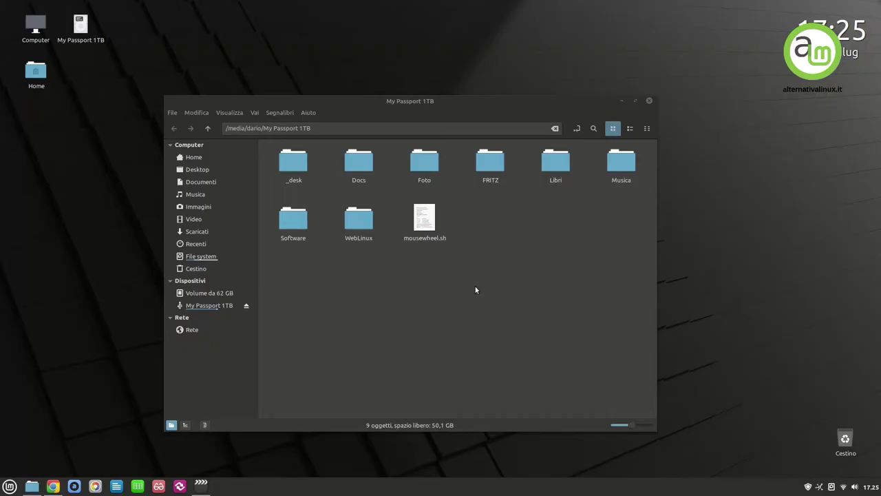
Step: On the My Passport 1TB drive, browse Foto > Costa Rica 2016 and open folders 0123, 0124 and 0125 to examine their thumbnails
{"action": "double_click", "coordinate": [424, 163]}
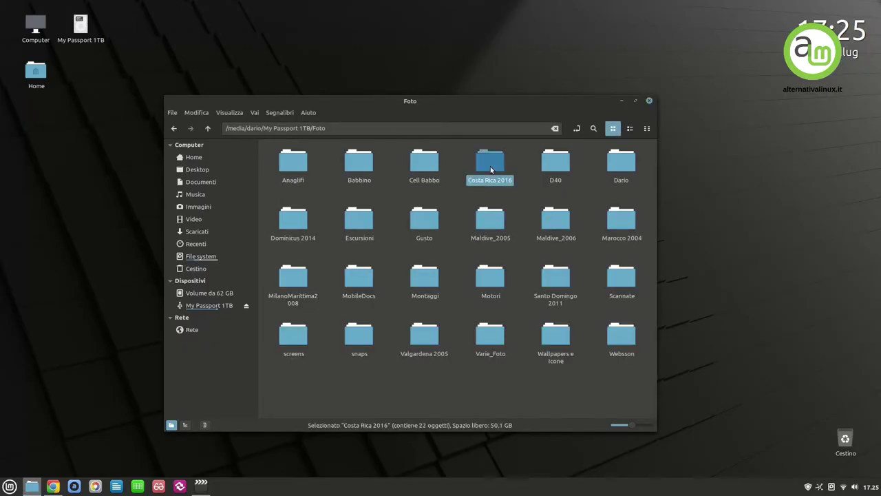
{"action": "double_click", "coordinate": [490, 166]}
{"action": "double_click", "coordinate": [490, 165]}
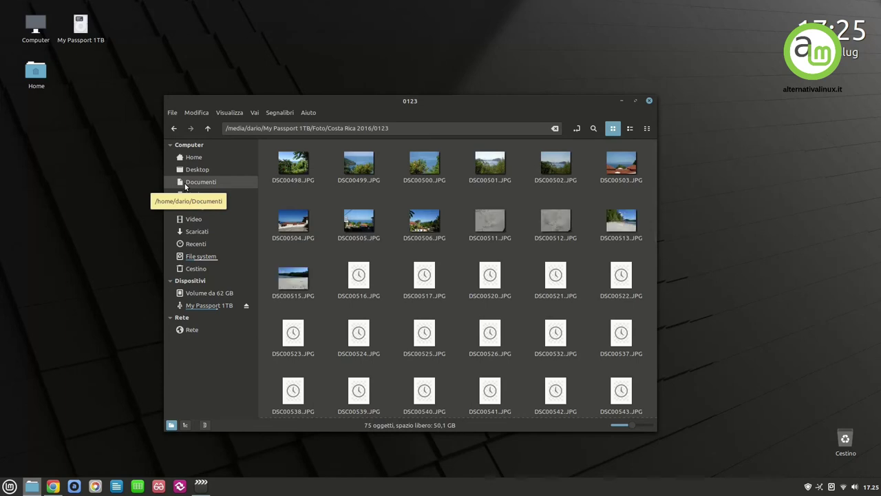
{"action": "left_click", "coordinate": [173, 128]}
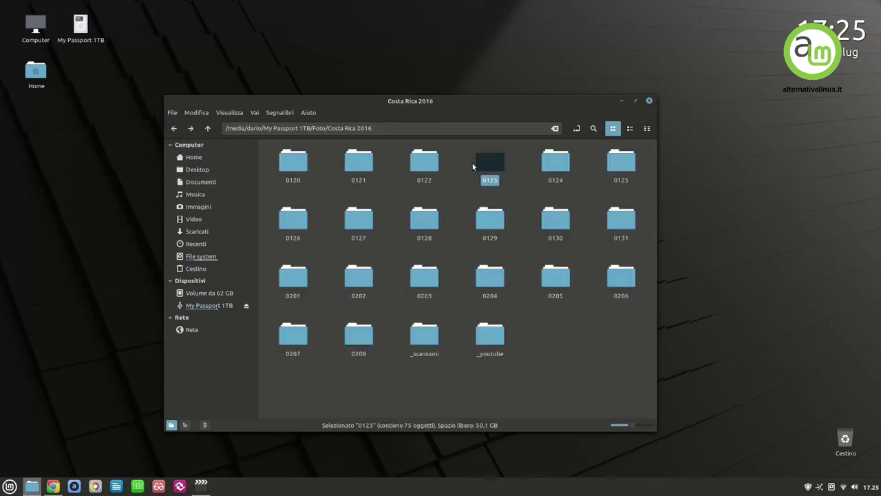
{"action": "double_click", "coordinate": [559, 162]}
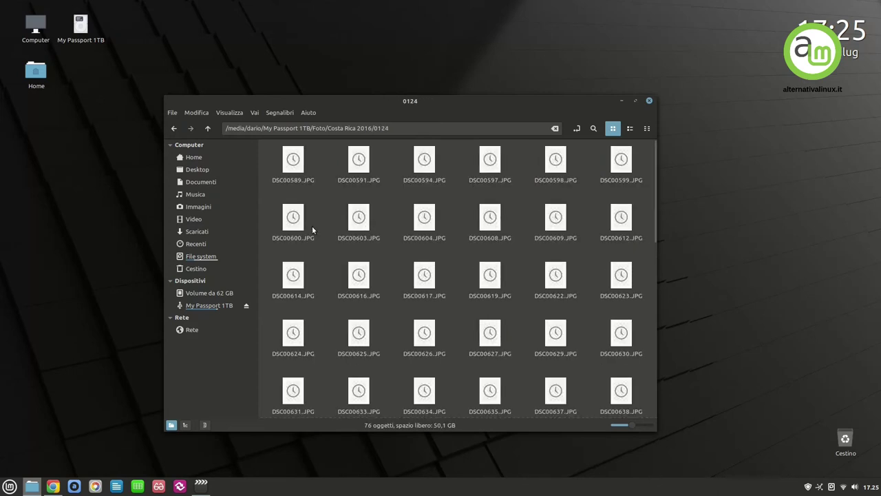
{"action": "key", "text": "alt+Left"}
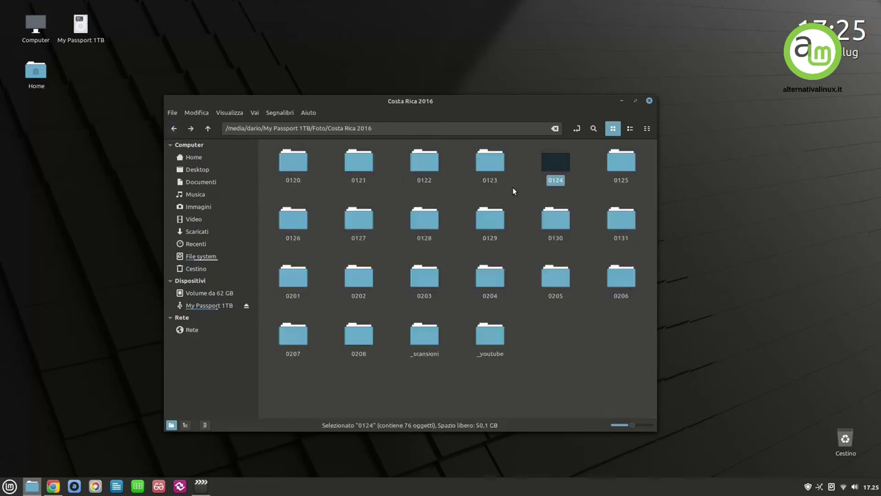
{"action": "double_click", "coordinate": [620, 162]}
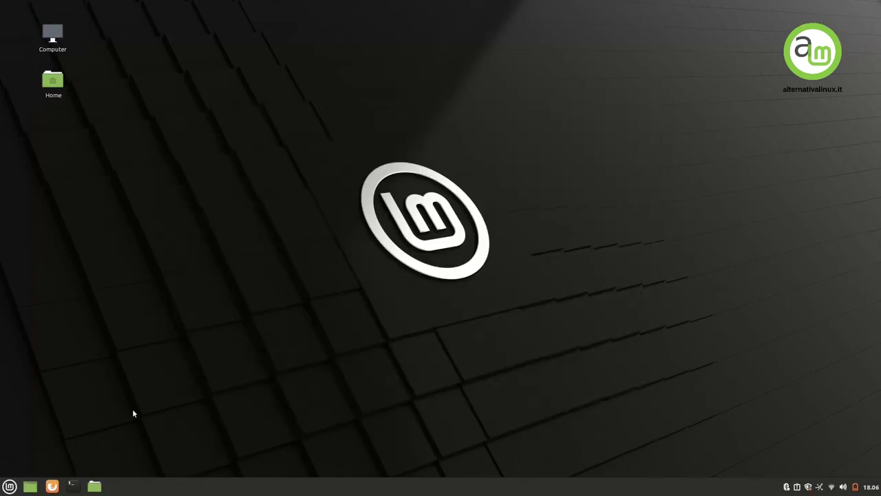
Step: Open Monitor di sistema from the application menu, switch it to the Risorse view and move its window towards the desktop's centre
{"action": "key", "text": "super"}
{"action": "type", "text": "tal"}
{"action": "key", "text": "BackSpace"}
{"action": "type", "text": "st"}
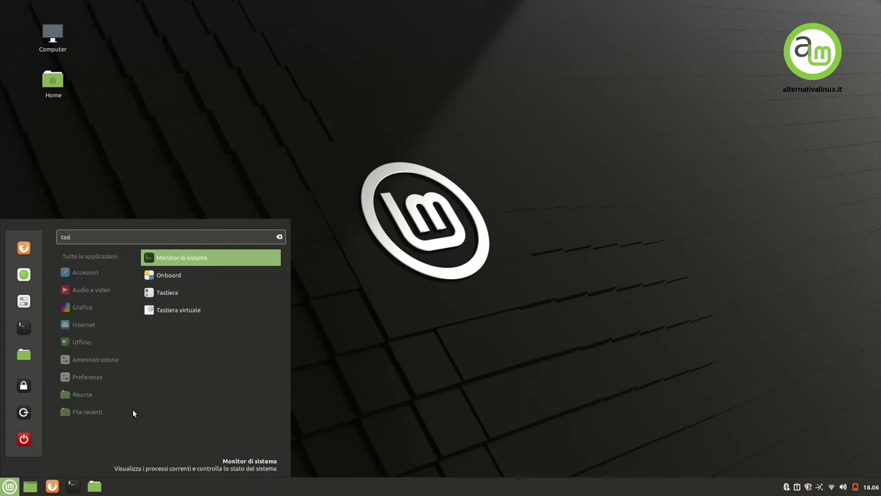
{"action": "key", "text": "Escape"}
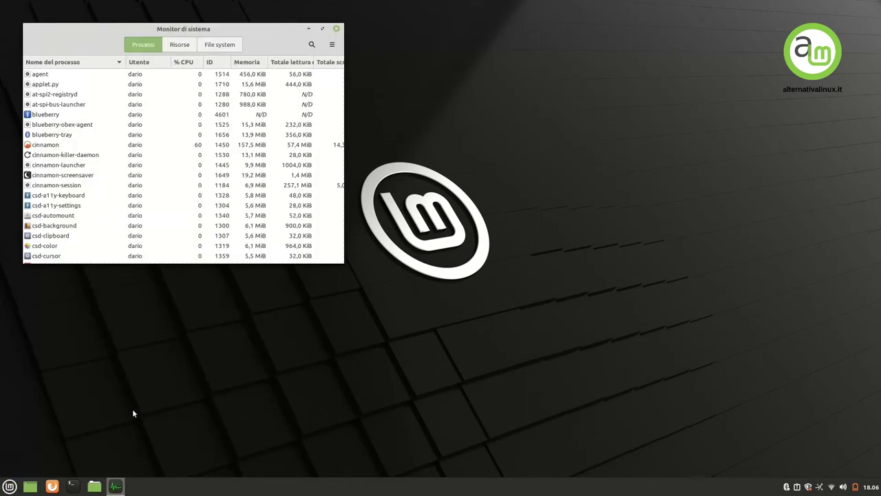
{"action": "left_click", "coordinate": [179, 45]}
{"action": "left_click_drag", "start_coordinate": [180, 32], "coordinate": [349, 121]}
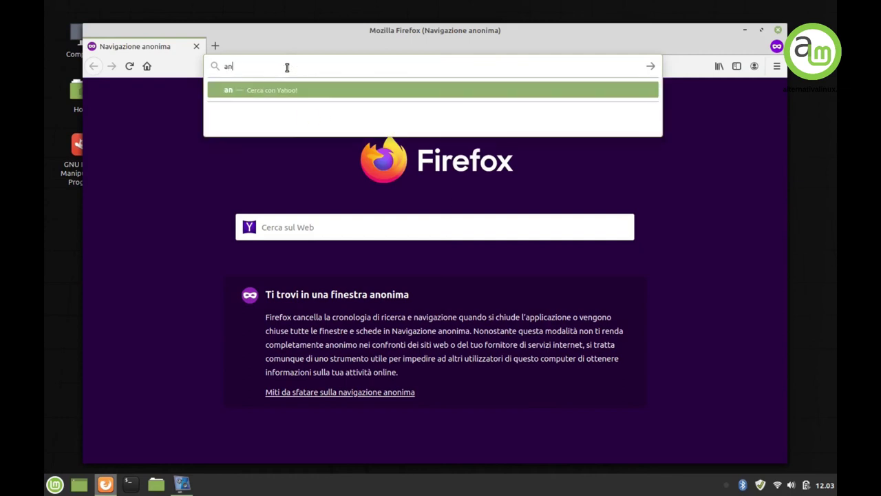
Step: Load the website ansa.it in the private browsing window
{"action": "type", "text": "sa.it"}
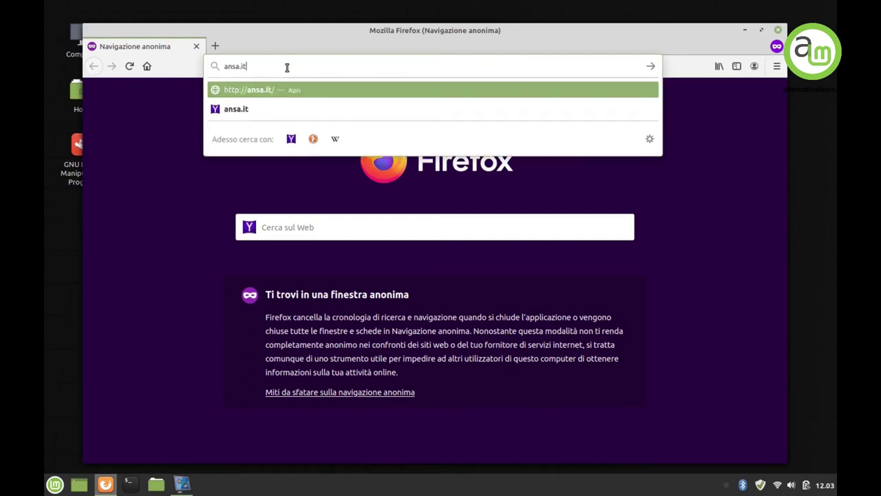
{"action": "key", "text": "Return"}
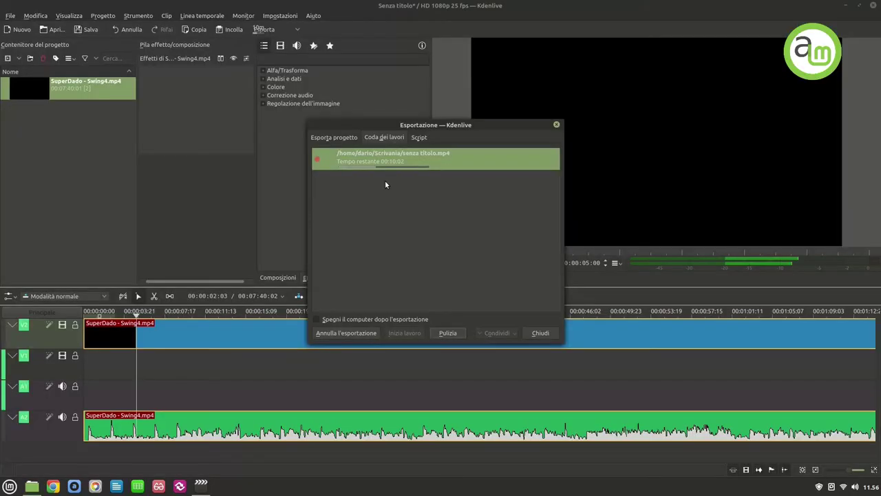
{"action": "left_click_drag", "start_coordinate": [385, 126], "coordinate": [391, 127]}
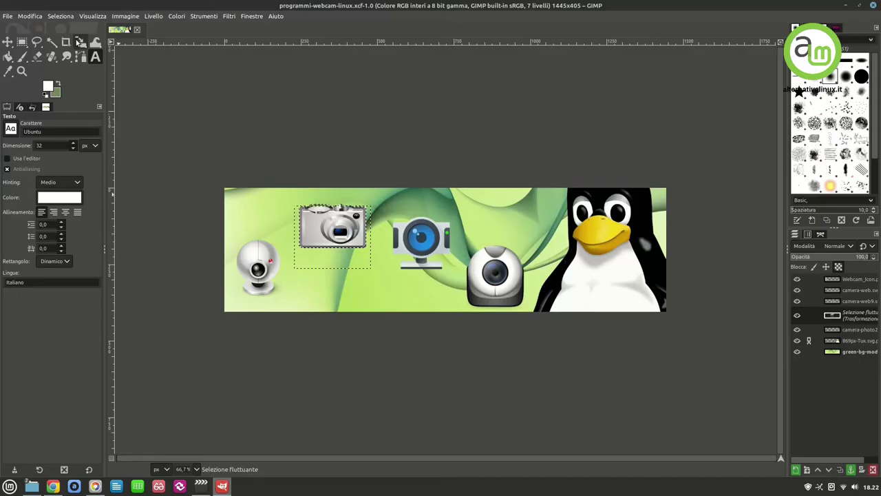
Step: Enlarge the floating compact camera selection in the GIMP banner with the Scale tool, extending it from its lower corner
{"action": "key", "text": "shift+s"}
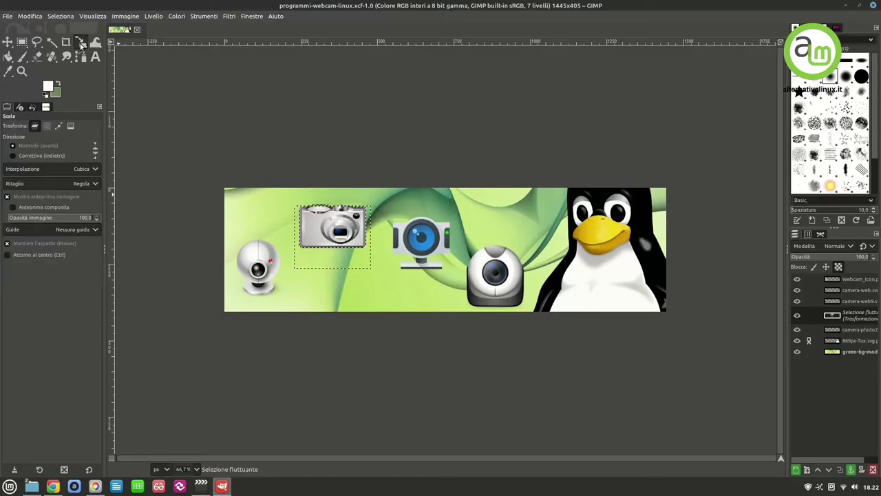
{"action": "left_click", "coordinate": [316, 229]}
{"action": "left_click_drag", "start_coordinate": [378, 267], "coordinate": [400, 288]}
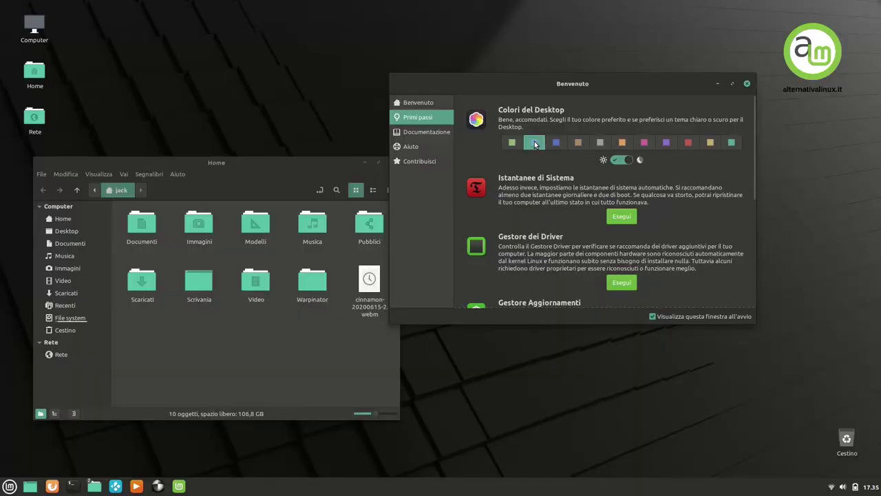
Step: Set the desktop colour to light blue in Primi passi and close the Benvenuto and Home windows
{"action": "left_click", "coordinate": [534, 143]}
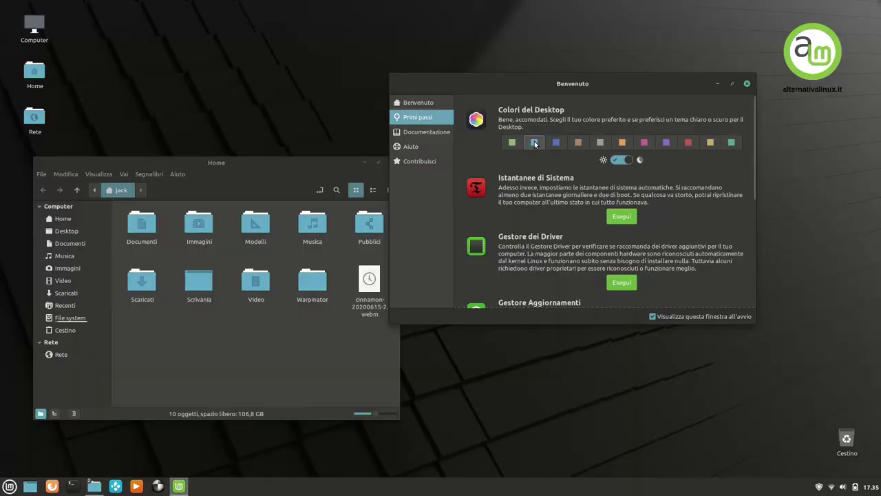
{"action": "left_click", "coordinate": [748, 84]}
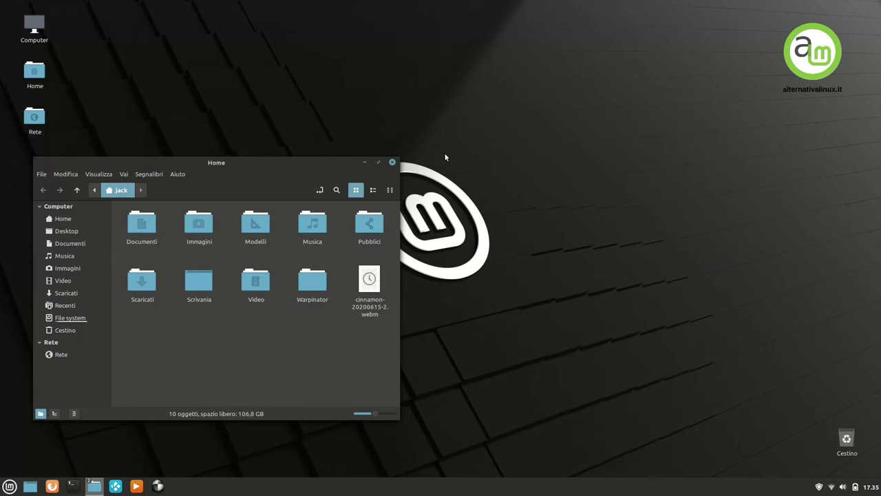
{"action": "left_click", "coordinate": [391, 162]}
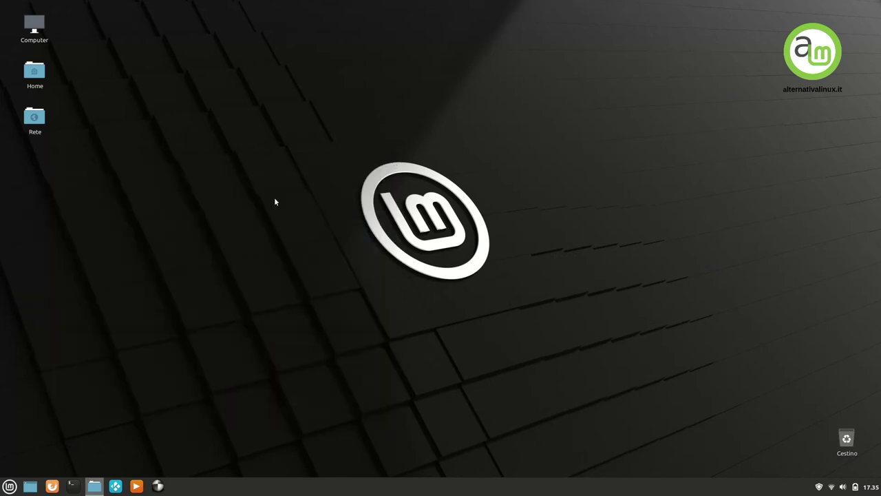
Step: Launch LibreOffice Writer from the Ufficio category of the application menu
{"action": "left_click", "coordinate": [4, 484]}
{"action": "mouse_move", "coordinate": [103, 373]}
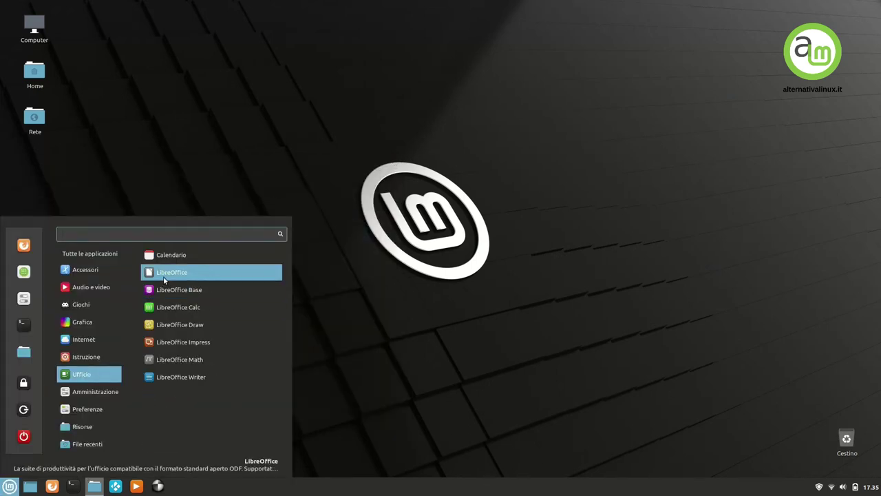
{"action": "left_click", "coordinate": [181, 375]}
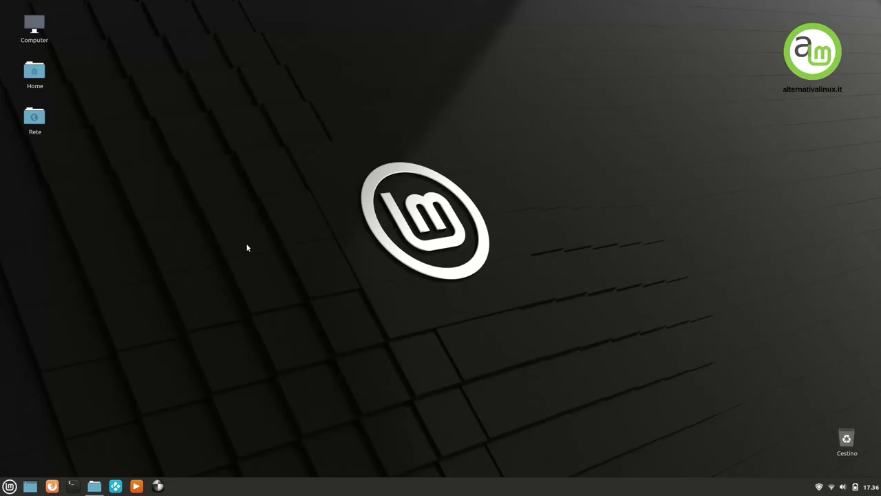
Step: Search the application menu for calc and launch LibreOffice Calc
{"action": "key", "text": "super"}
{"action": "type", "text": "c"}
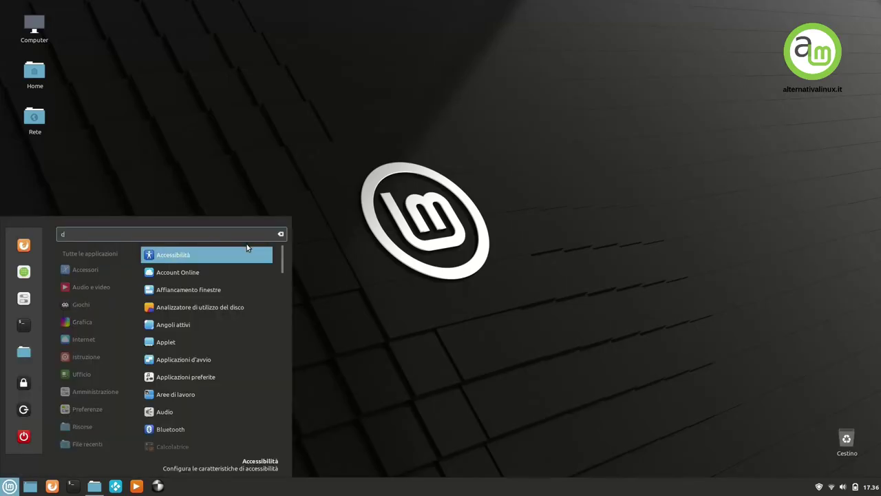
{"action": "type", "text": "allc"}
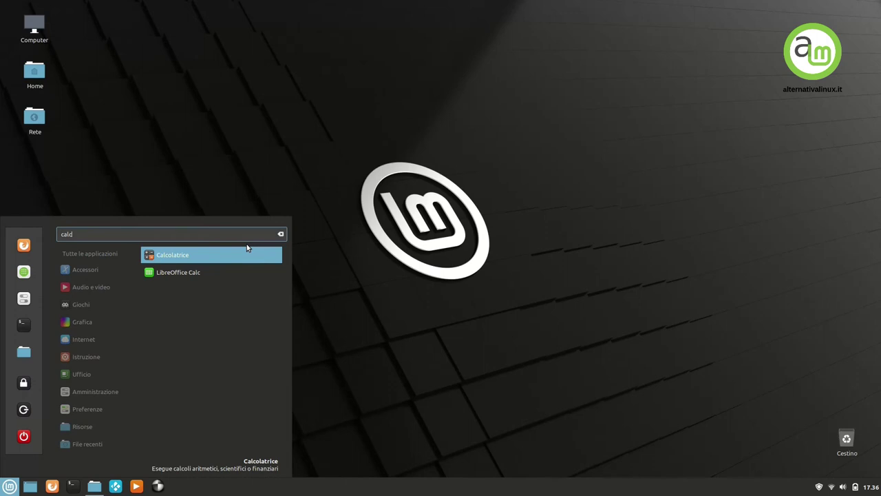
{"action": "left_click", "coordinate": [239, 279]}
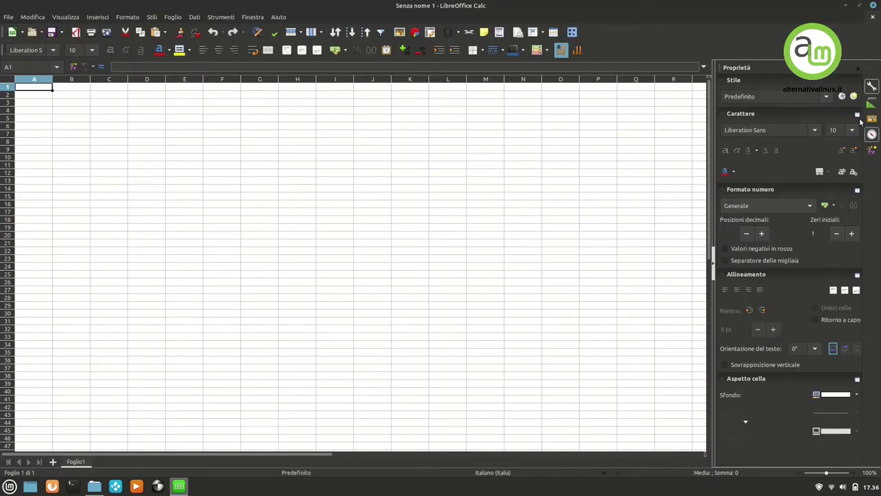
Step: Show the function list in Calc's sidebar and filter it by the Database category
{"action": "left_click", "coordinate": [870, 151]}
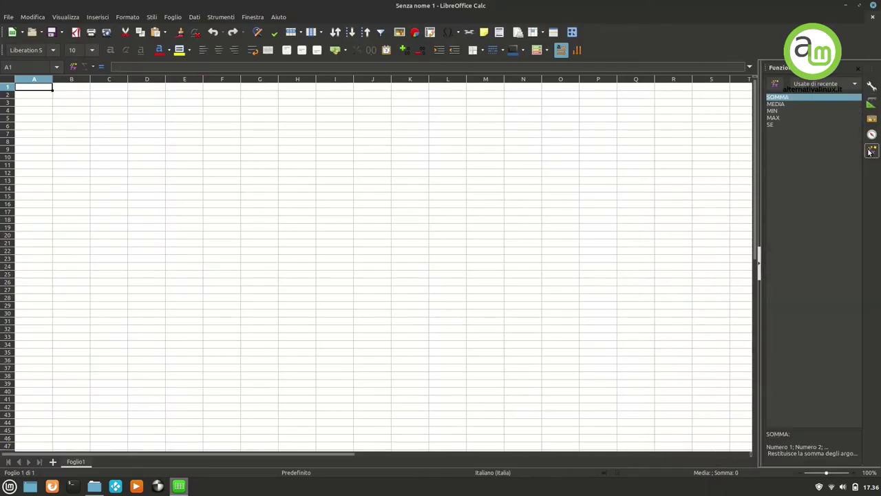
{"action": "left_click", "coordinate": [815, 84]}
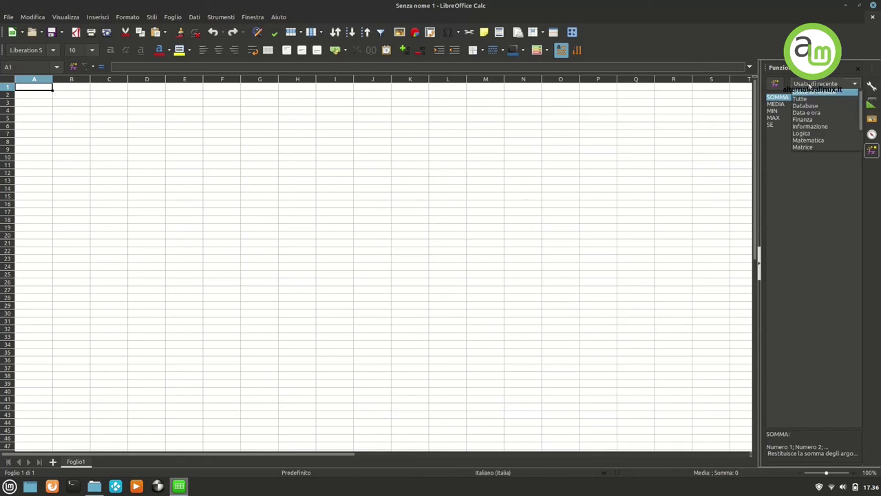
{"action": "left_click", "coordinate": [812, 106]}
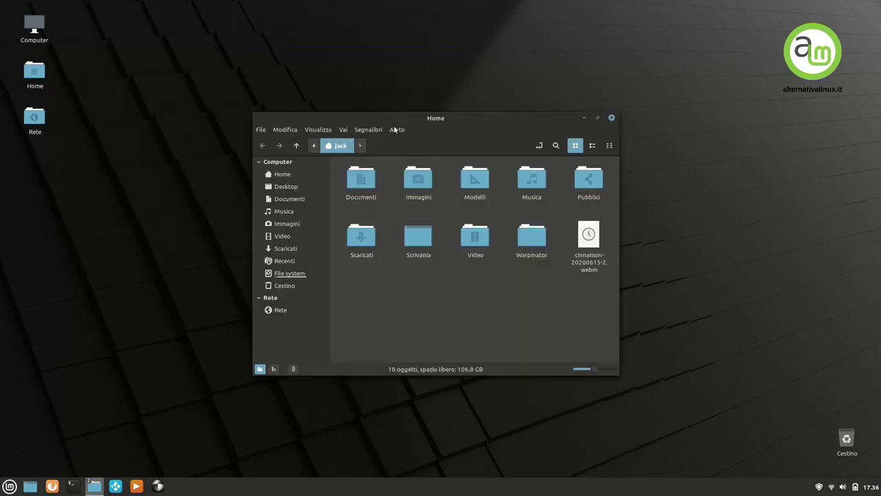
Step: View the version information of the Nemo file manager and close the information dialog
{"action": "left_click", "coordinate": [397, 130]}
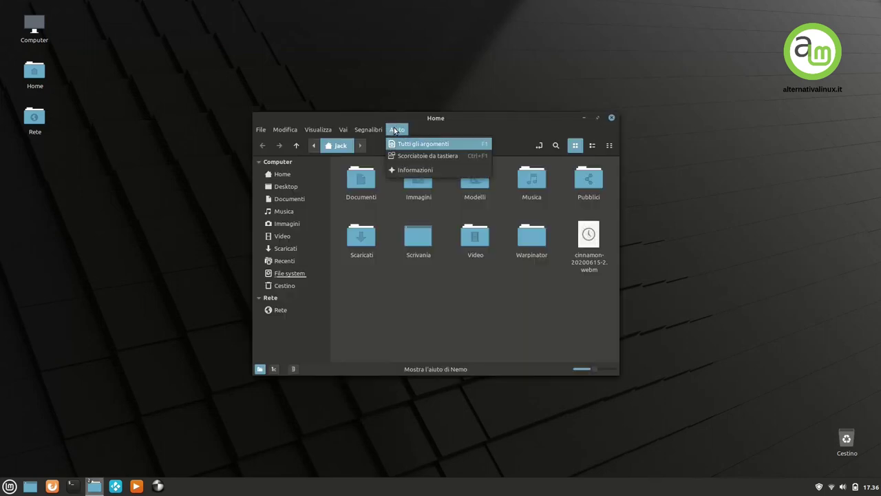
{"action": "left_click", "coordinate": [417, 170]}
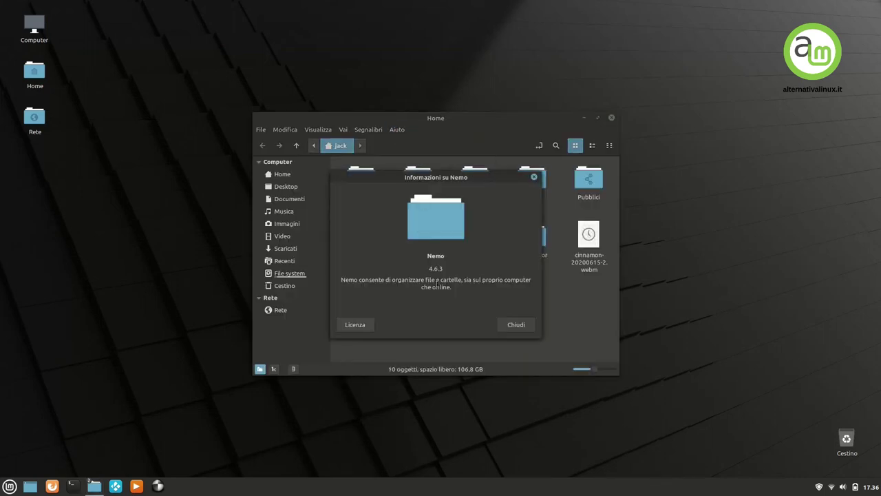
{"action": "left_click", "coordinate": [513, 323]}
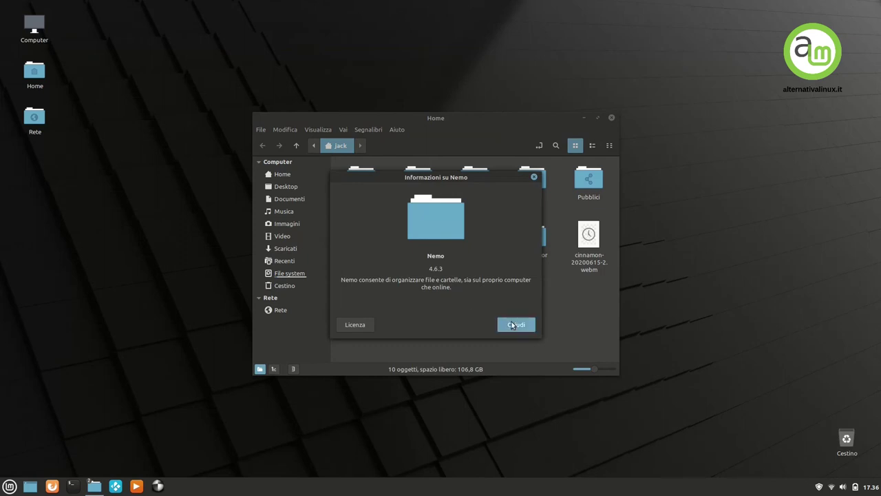
Step: Switch the Home window's sidebar to the folder tree, return it to the places list and close the window
{"action": "left_click", "coordinate": [273, 369]}
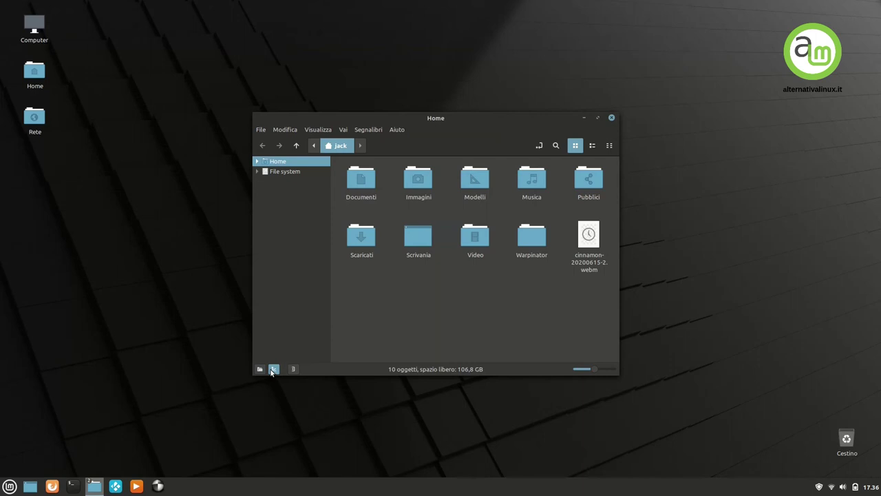
{"action": "left_click", "coordinate": [259, 369]}
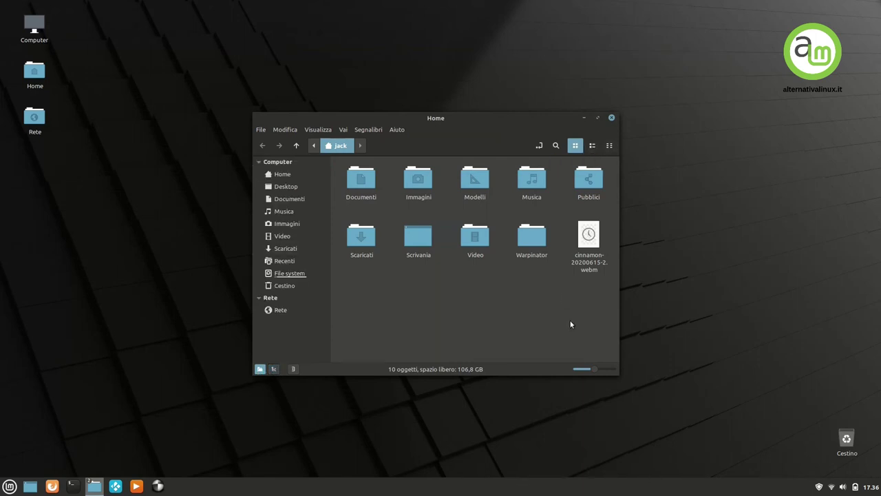
{"action": "left_click", "coordinate": [611, 117]}
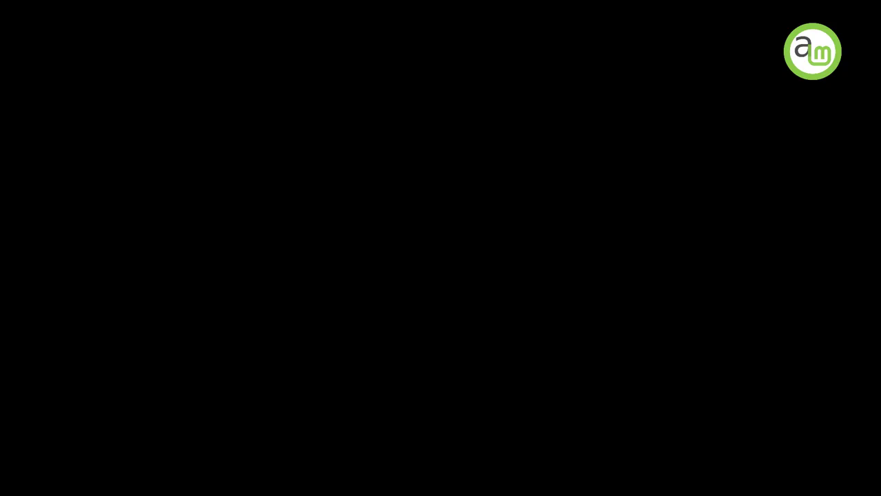